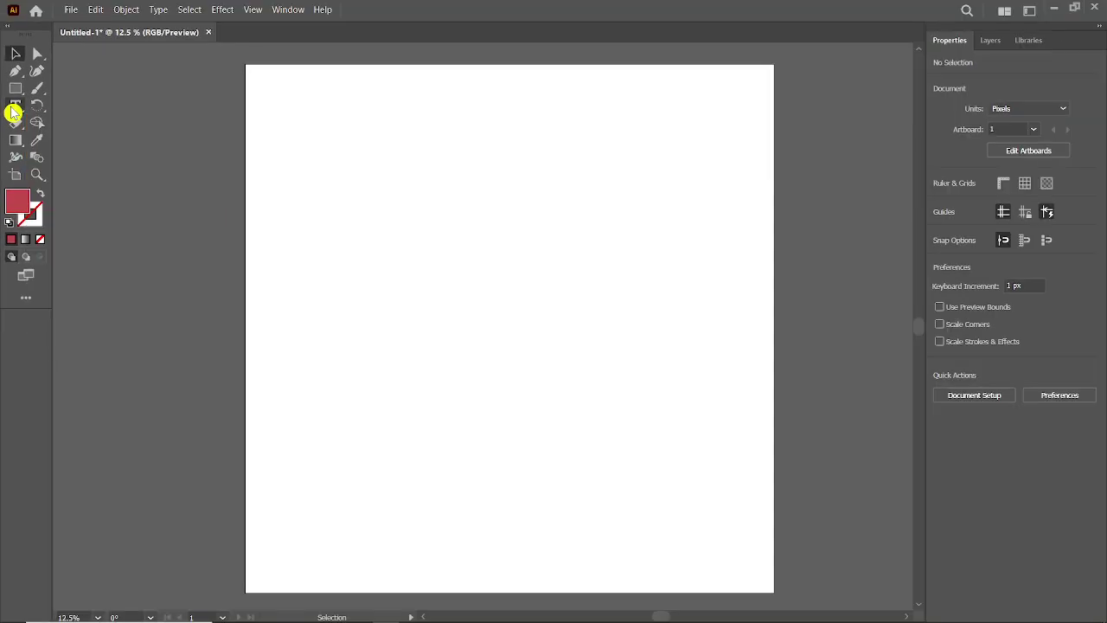
Step: Draw a trial text frame near the top-left, clear its placeholder text, and deselect it
{"action": "left_click", "coordinate": [15, 108]}
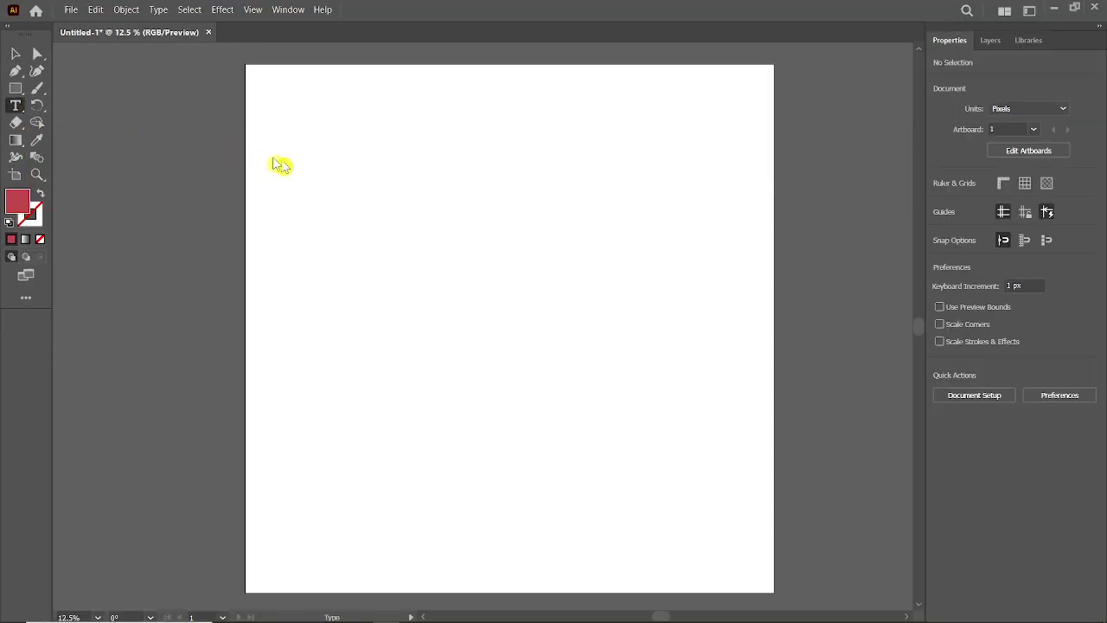
{"action": "left_click_drag", "start_coordinate": [321, 173], "coordinate": [261, 152]}
{"action": "key", "text": "BackSpace"}
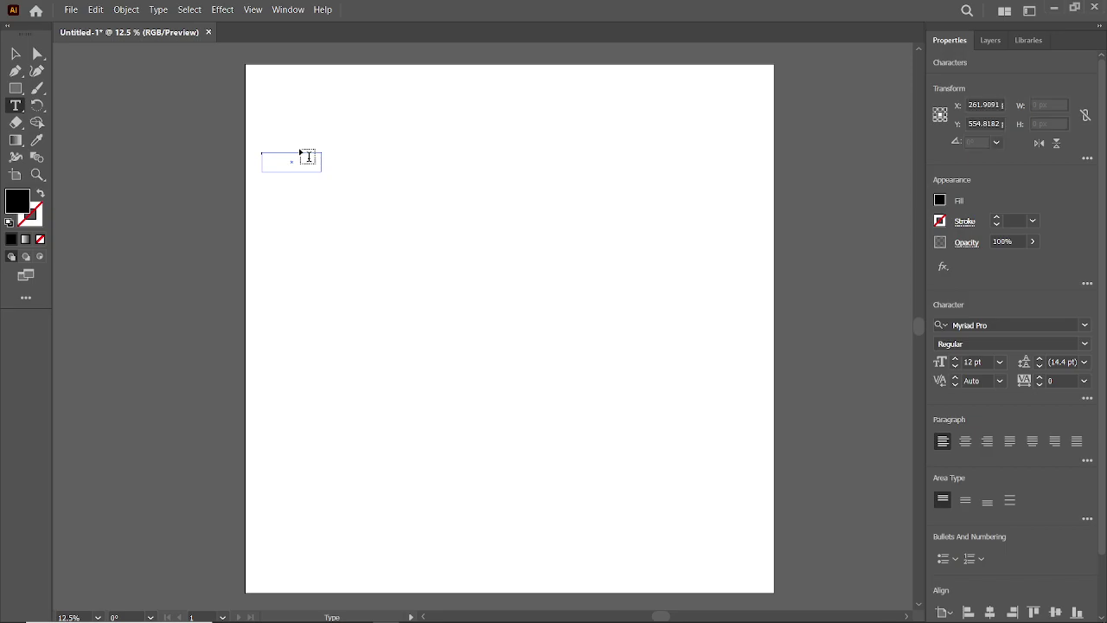
{"action": "left_click", "coordinate": [15, 53]}
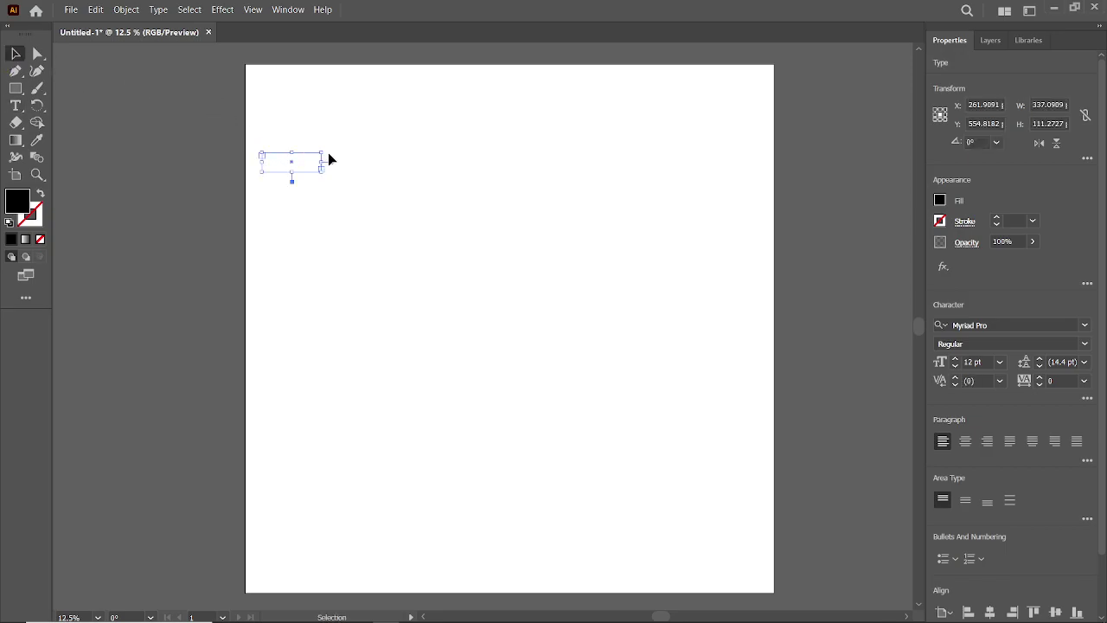
{"action": "left_click", "coordinate": [145, 125]}
Step: Add MISTER SUBHAN as a text line near the top-left and enlarge it to about 183 pt
{"action": "left_click", "coordinate": [14, 106]}
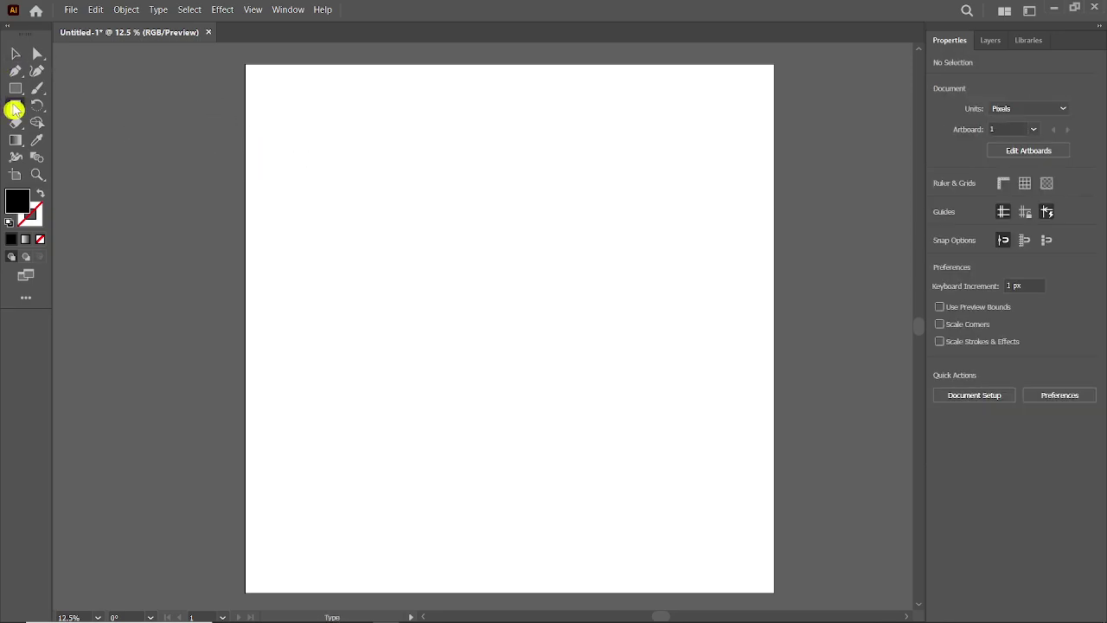
{"action": "left_click", "coordinate": [252, 118]}
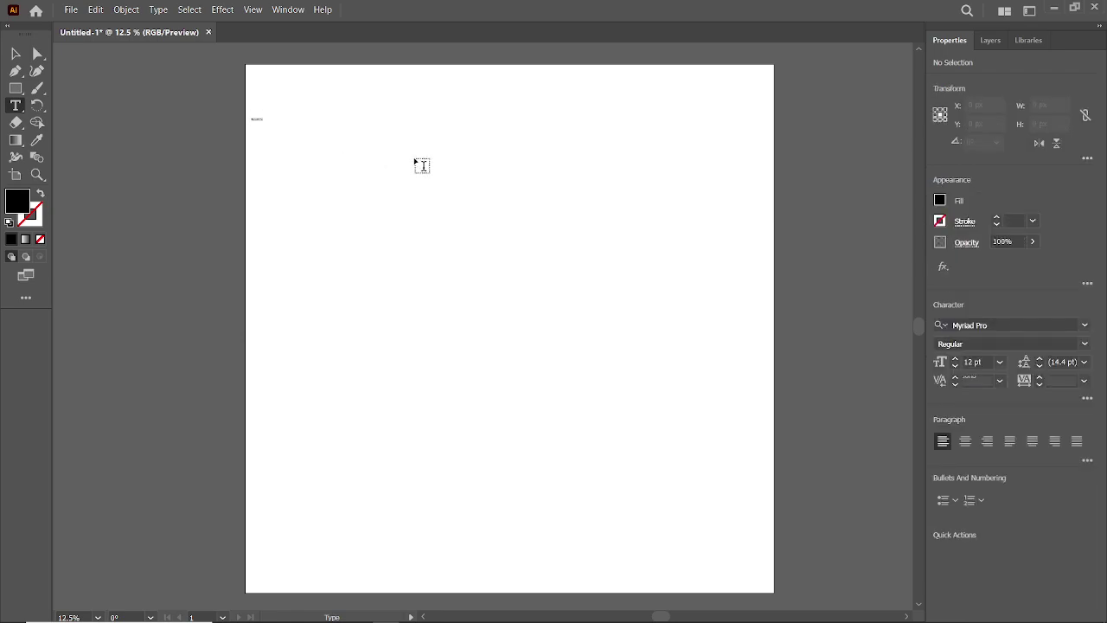
{"action": "type", "text": "Hi"}
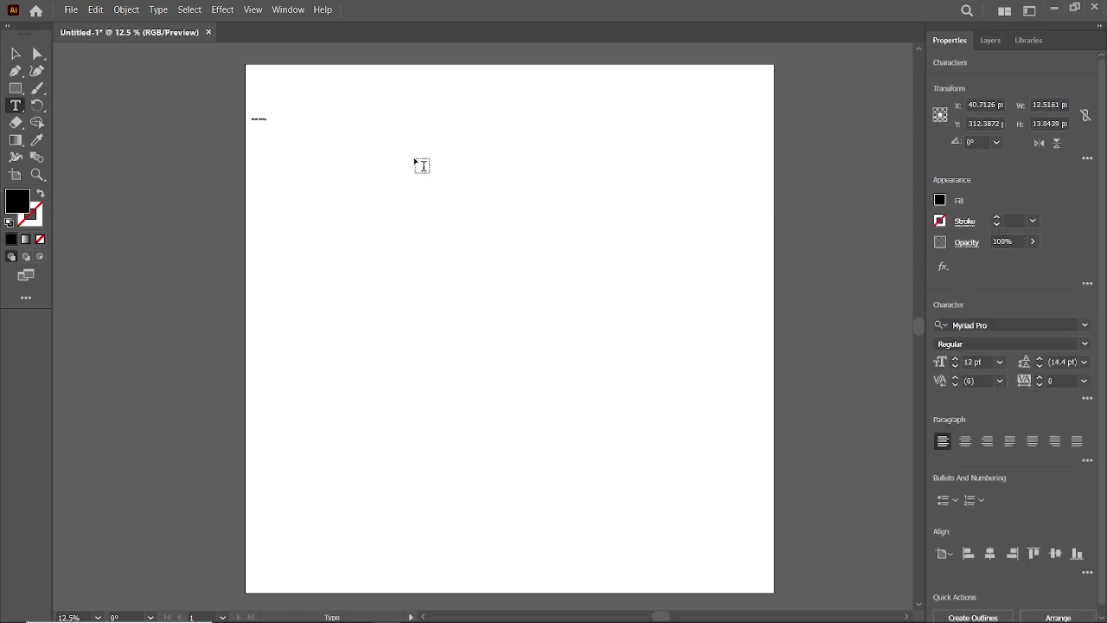
{"action": "left_click", "coordinate": [14, 53]}
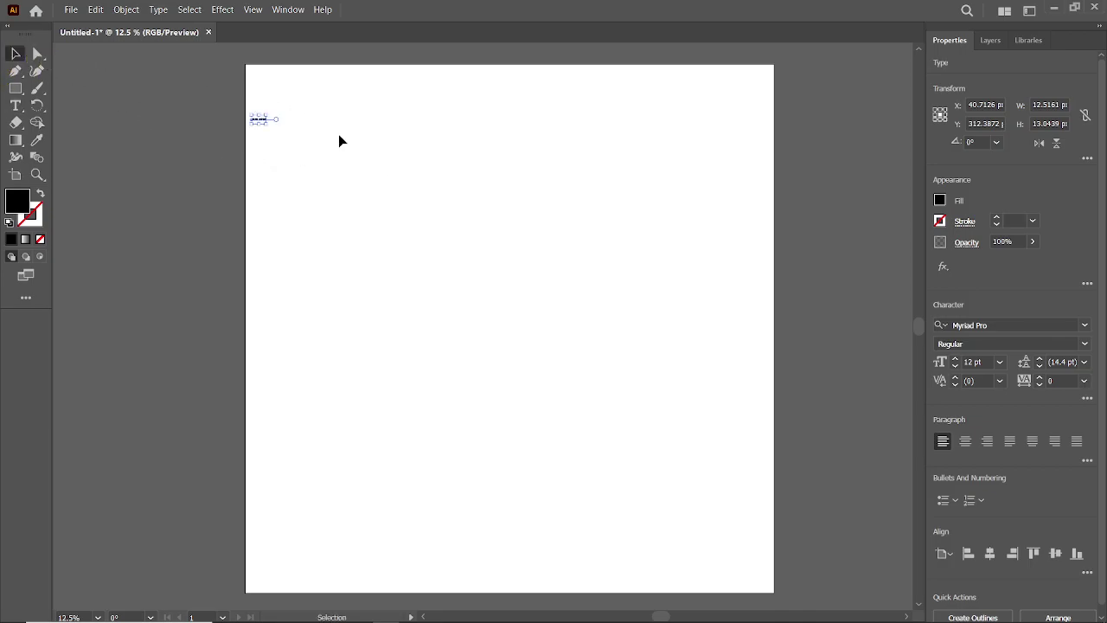
{"action": "left_click_drag", "start_coordinate": [259, 125], "coordinate": [513, 254]}
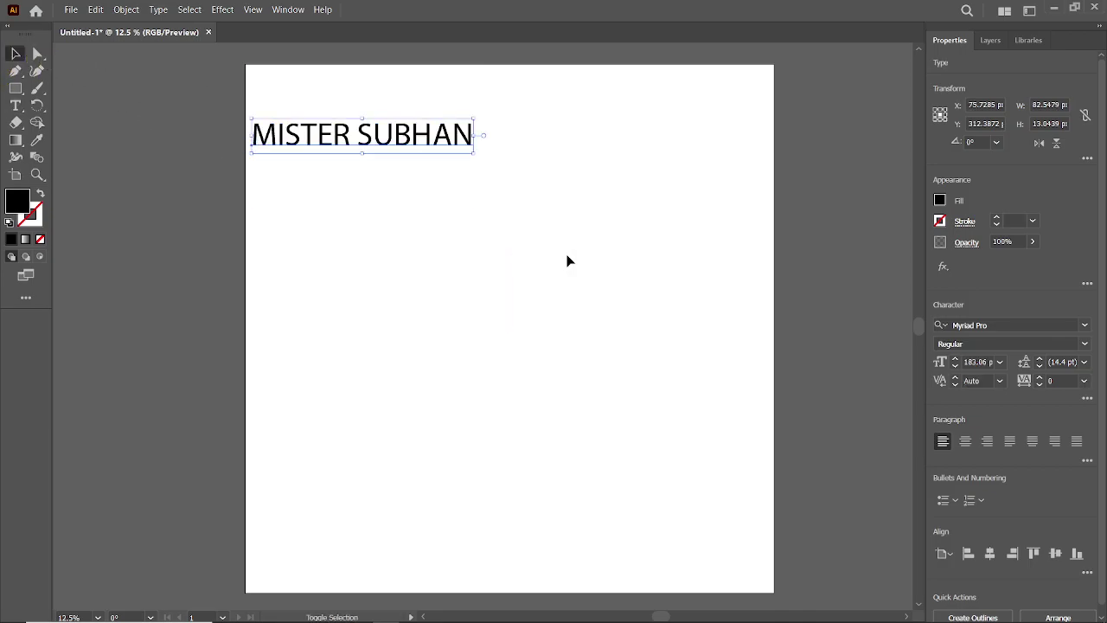
Step: Change the text font to Bahnschrift with the SemiBold Condensed style, then deselect
{"action": "left_click", "coordinate": [1086, 327]}
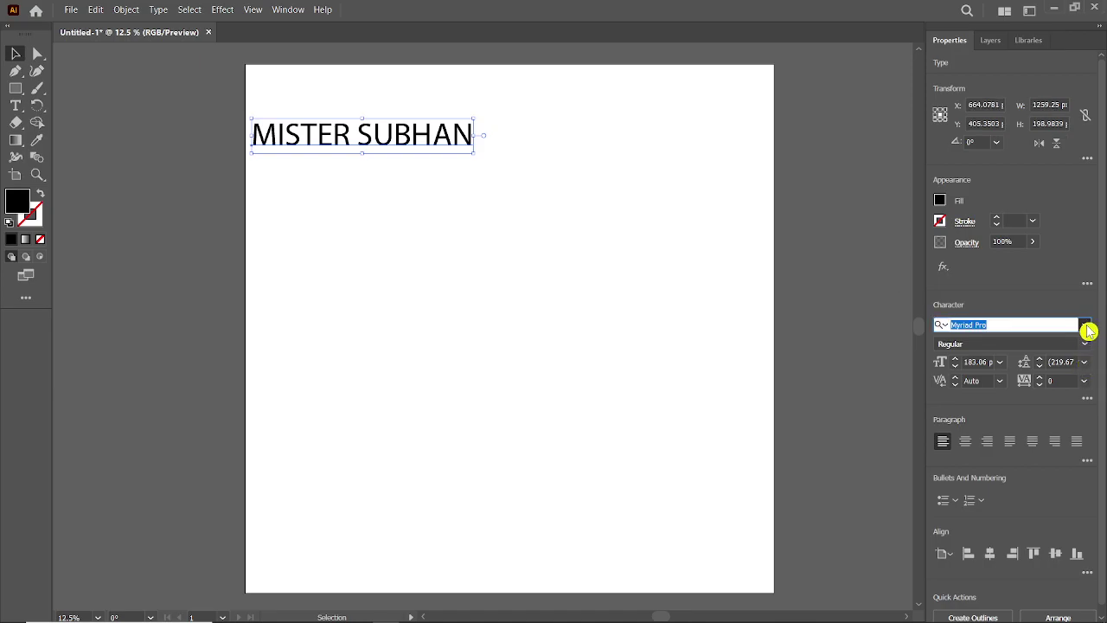
{"action": "left_click", "coordinate": [1087, 329]}
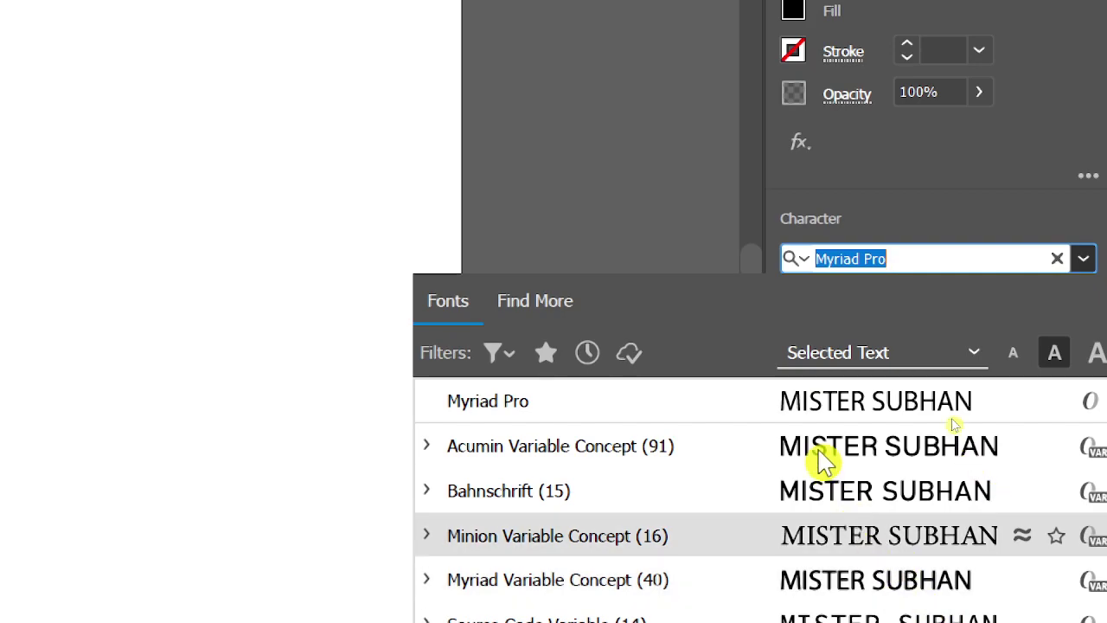
{"action": "key", "text": "Escape"}
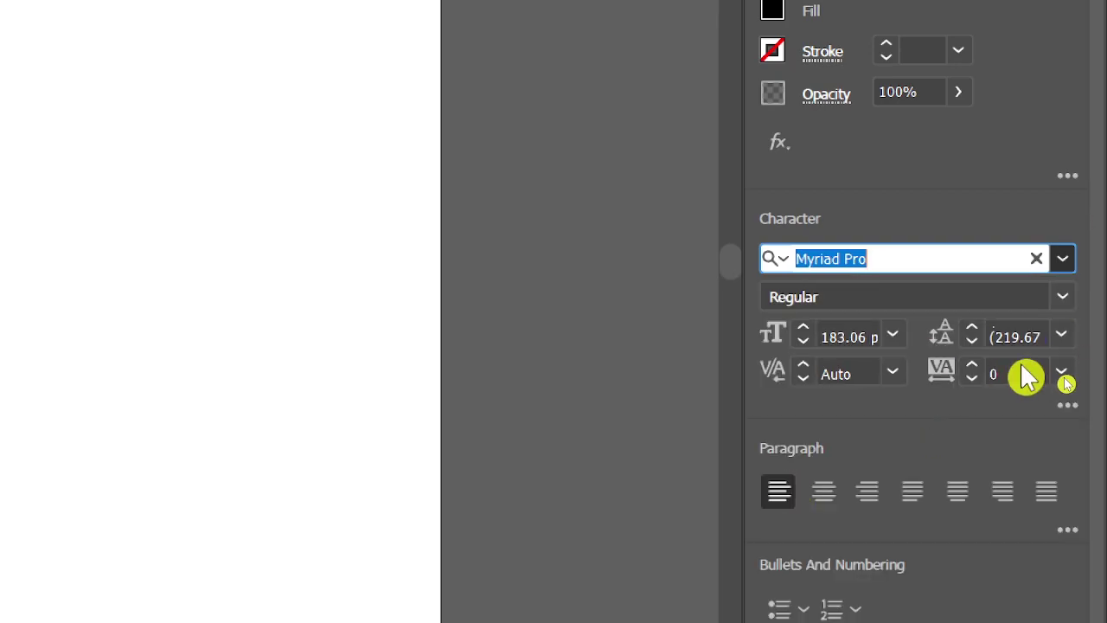
{"action": "type", "text": "Bahnschrift"}
{"action": "key", "text": "Return"}
{"action": "left_click", "coordinate": [1027, 299]}
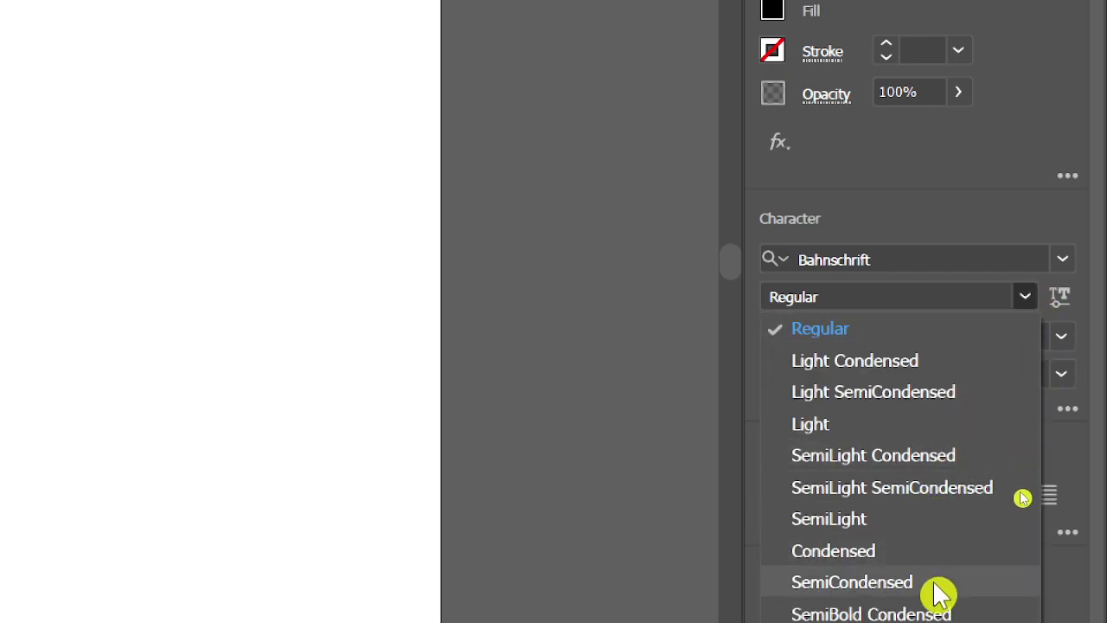
{"action": "key", "text": "Escape"}
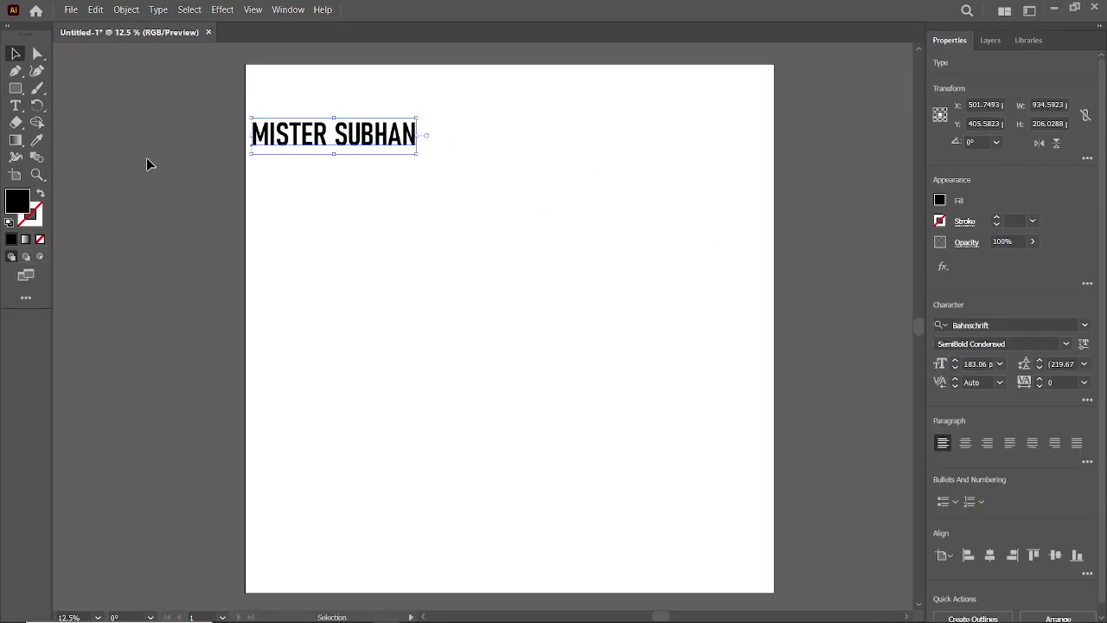
{"action": "left_click", "coordinate": [341, 106]}
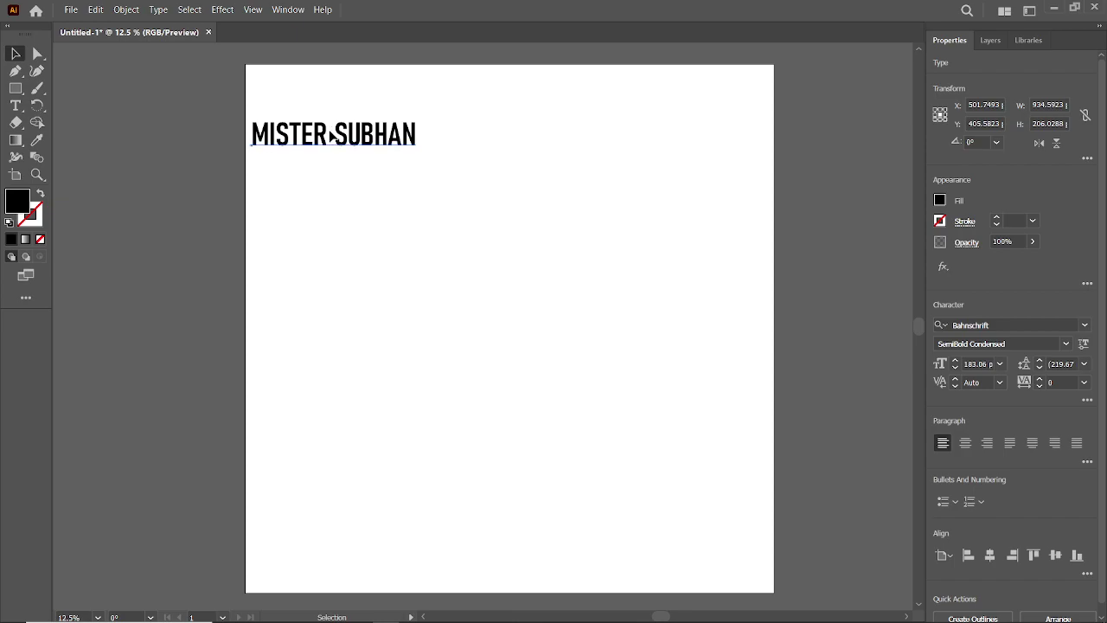
Step: Scale the text up to about 220 pt and Alt-drag a copy lower on the artboard
{"action": "left_click", "coordinate": [412, 144]}
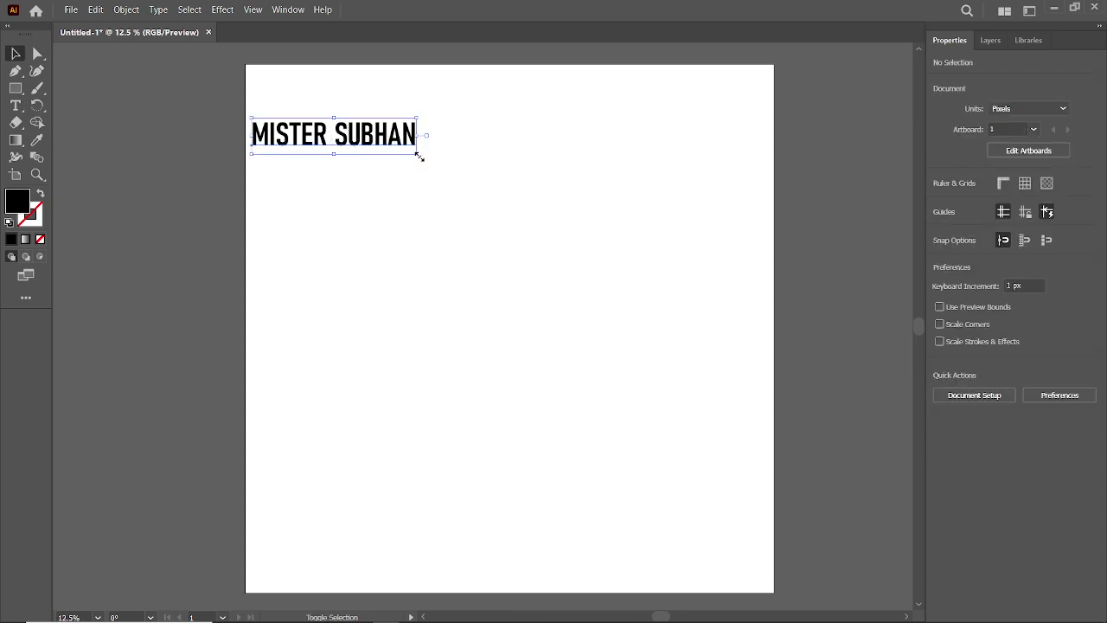
{"action": "left_click_drag", "start_coordinate": [448, 177], "coordinate": [448, 179]}
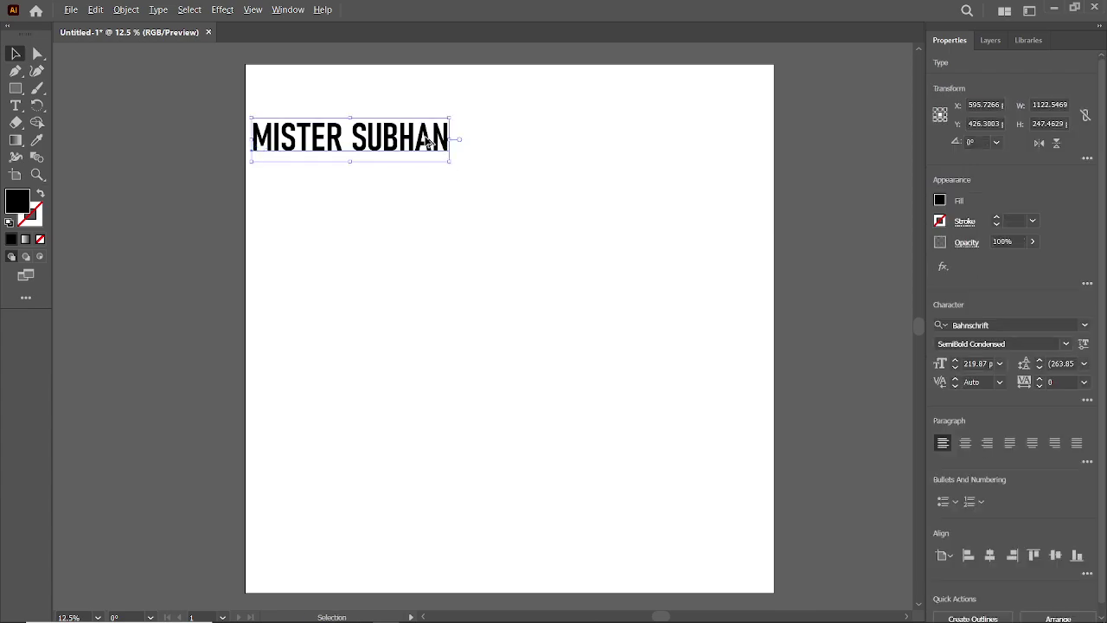
{"action": "left_click_drag", "start_coordinate": [428, 141], "coordinate": [722, 405]}
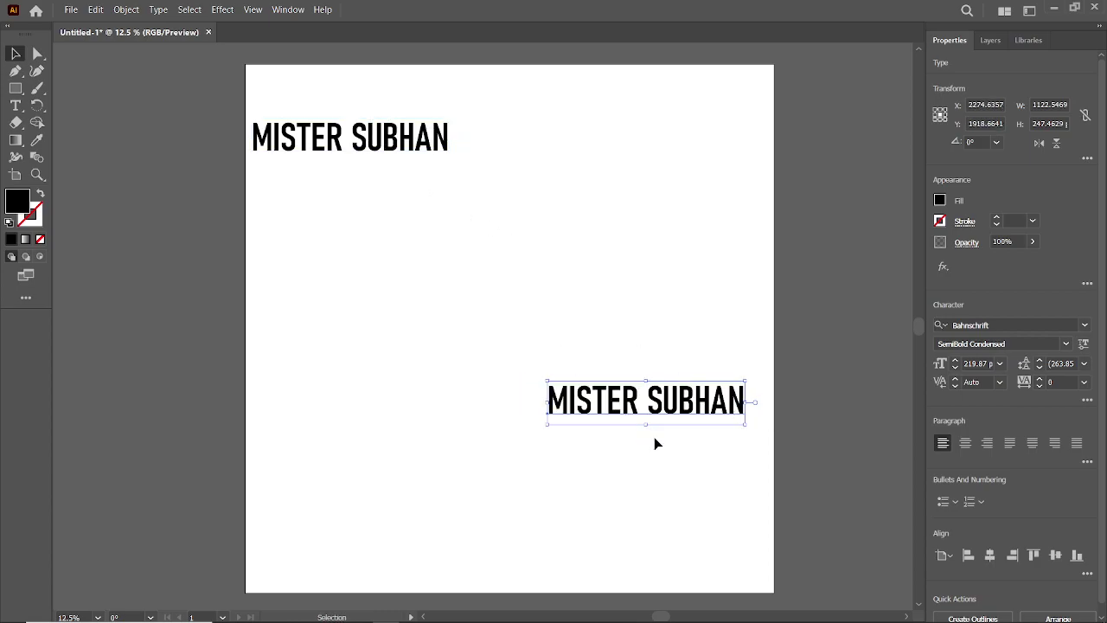
Step: Move copies to the upper right and lower left, and put a spare copy off the left edge
{"action": "left_click_drag", "start_coordinate": [397, 147], "coordinate": [687, 149]}
{"action": "mouse_move", "coordinate": [605, 400]}
{"action": "left_mouse_down"}
{"action": "mouse_move", "coordinate": [343, 399]}
{"action": "mouse_move", "coordinate": [286, 421]}
{"action": "left_mouse_up"}
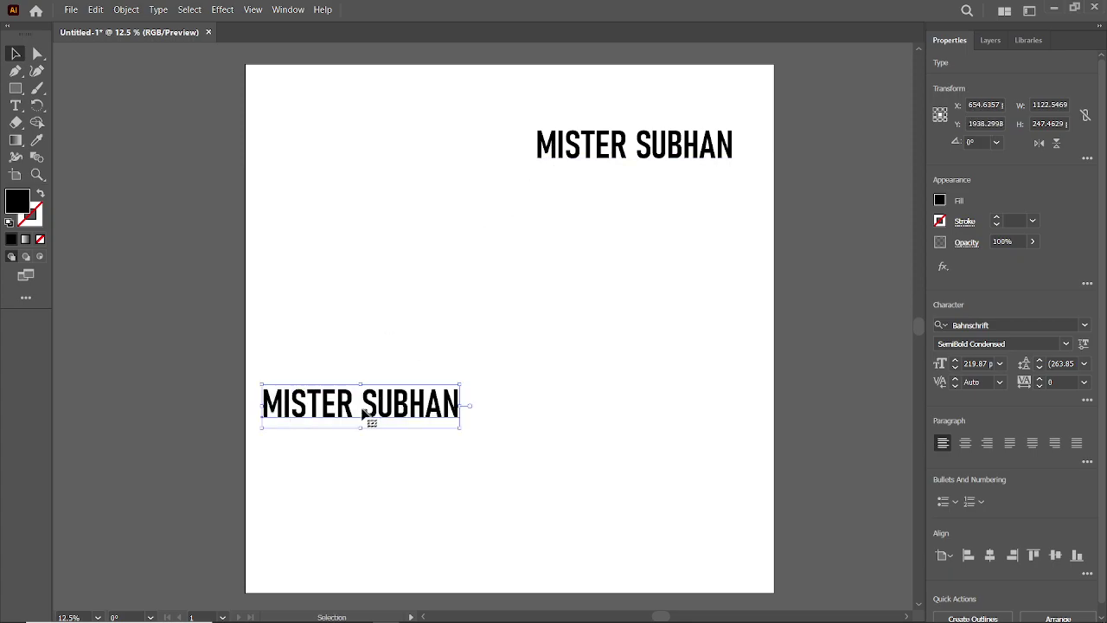
{"action": "mouse_move", "coordinate": [359, 407]}
{"action": "left_mouse_down"}
{"action": "mouse_move", "coordinate": [149, 151]}
{"action": "mouse_move", "coordinate": [247, 101]}
{"action": "left_mouse_up"}
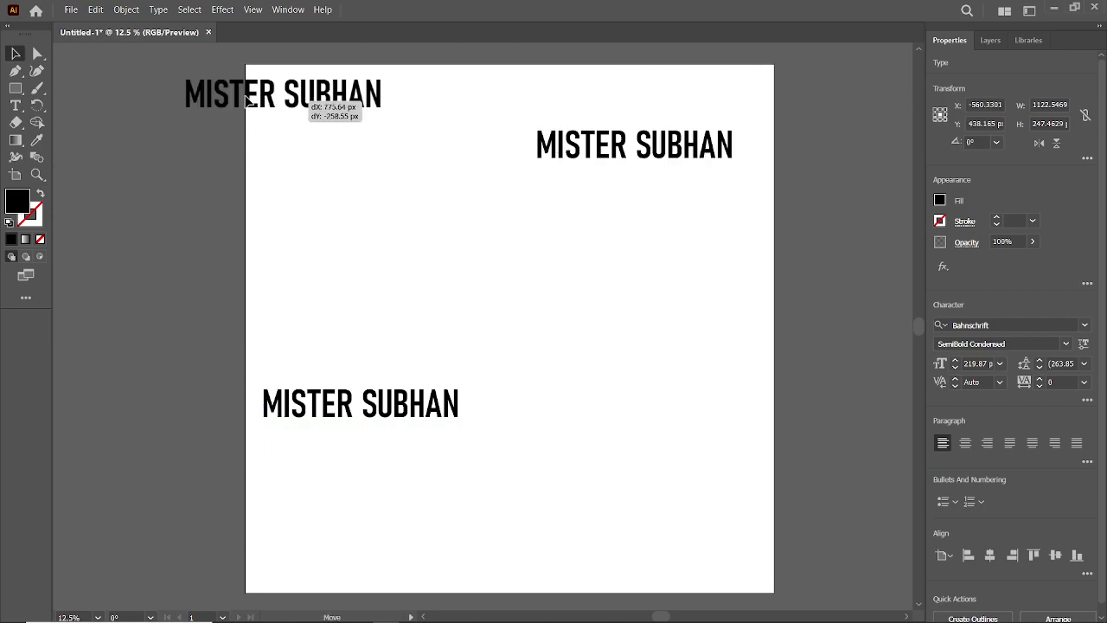
{"action": "left_click_drag", "start_coordinate": [248, 100], "coordinate": [157, 114]}
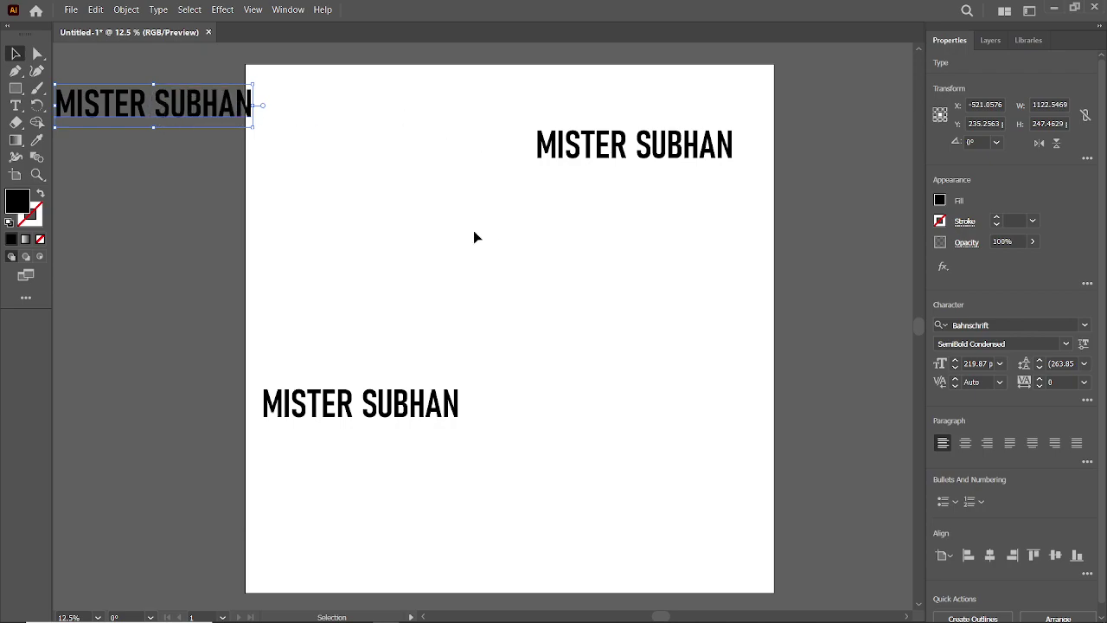
Step: Select the upper-right and lower-left text copies and make a stepped blend between them
{"action": "left_click", "coordinate": [550, 103]}
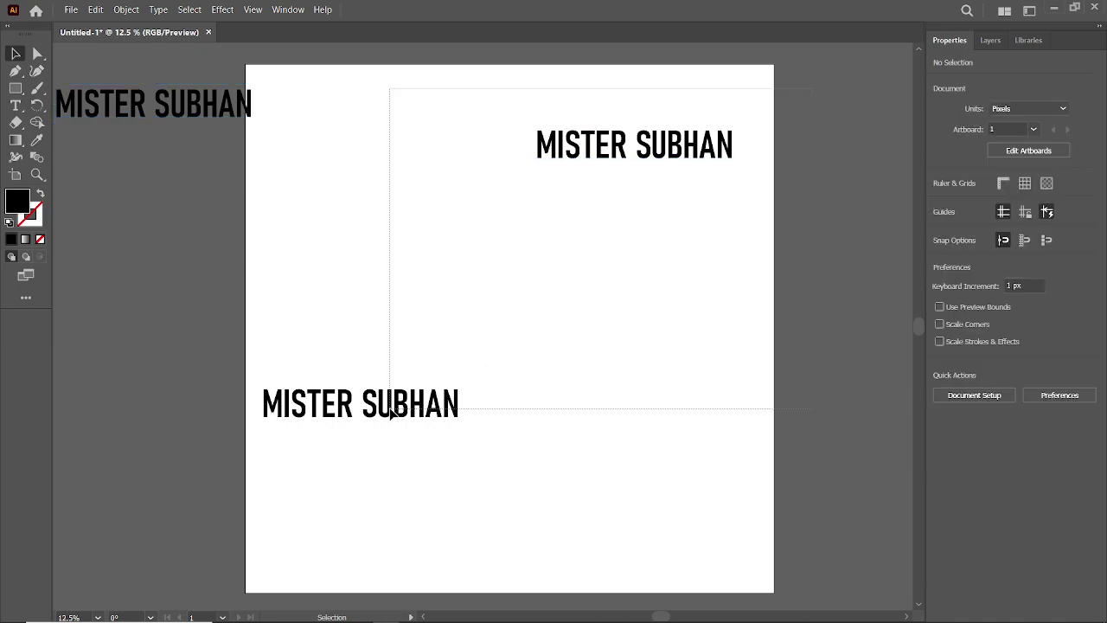
{"action": "left_click_drag", "start_coordinate": [396, 403], "coordinate": [736, 108]}
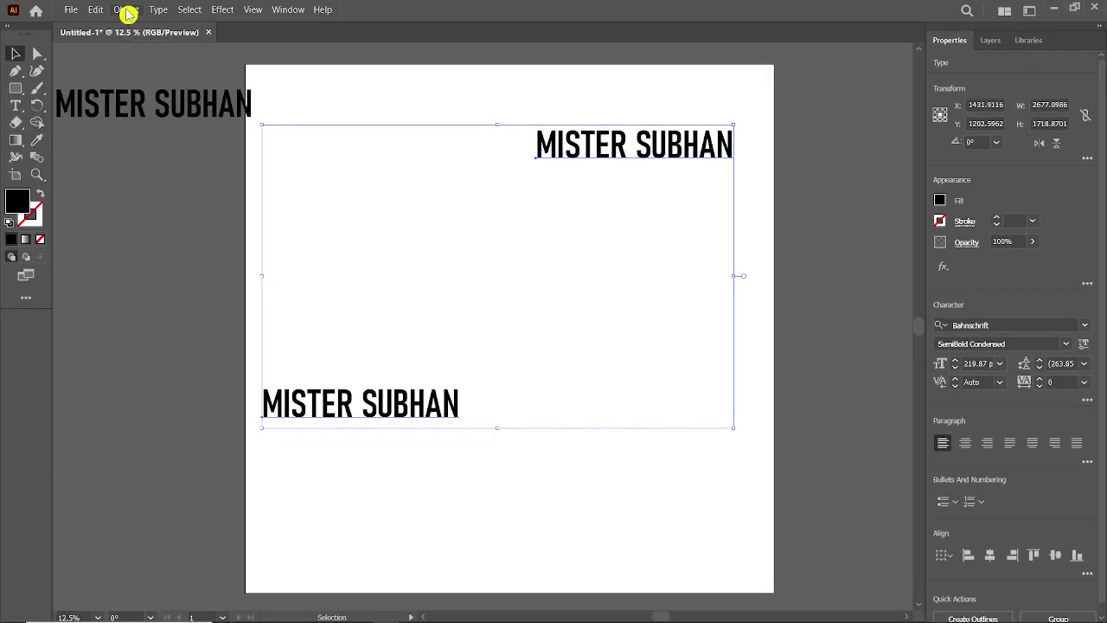
{"action": "left_click", "coordinate": [127, 10]}
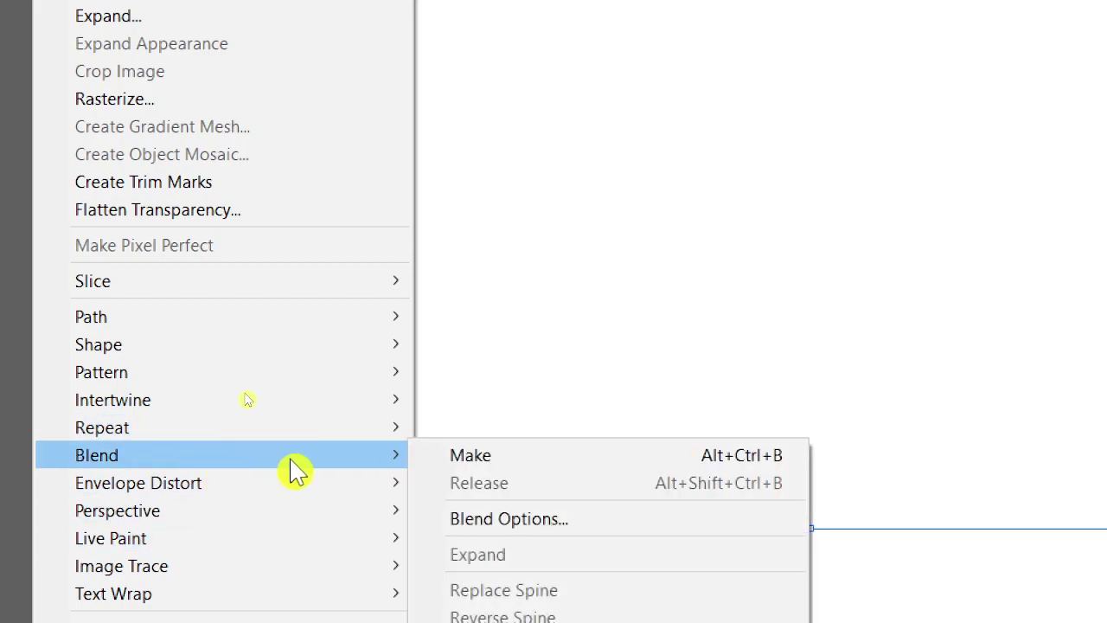
{"action": "mouse_move", "coordinate": [140, 391]}
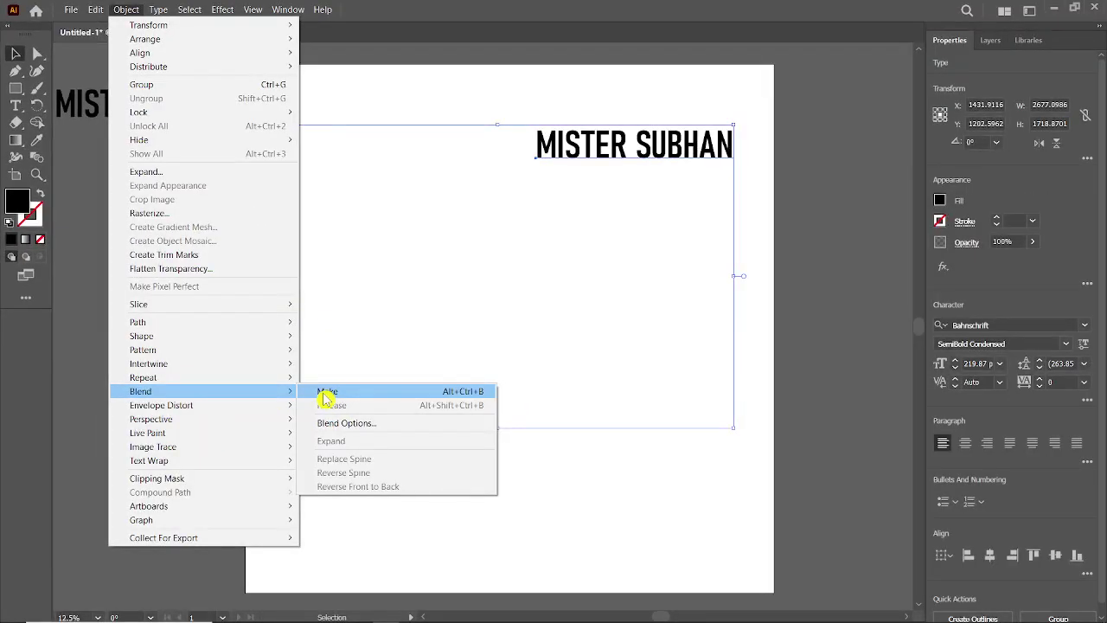
{"action": "left_click", "coordinate": [327, 397]}
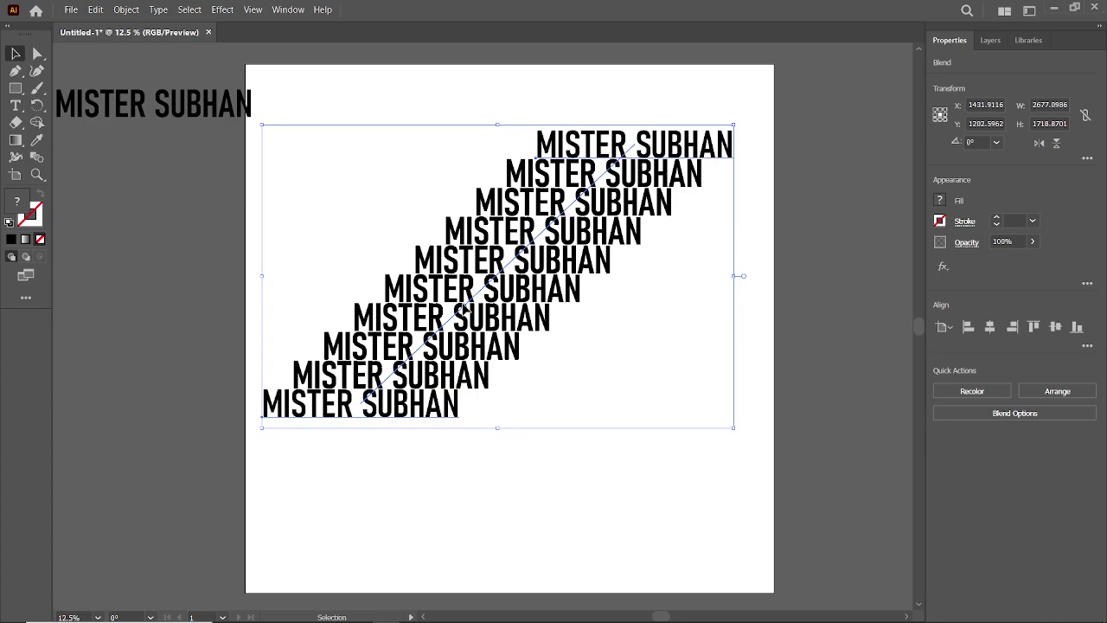
{"action": "left_click", "coordinate": [126, 10]}
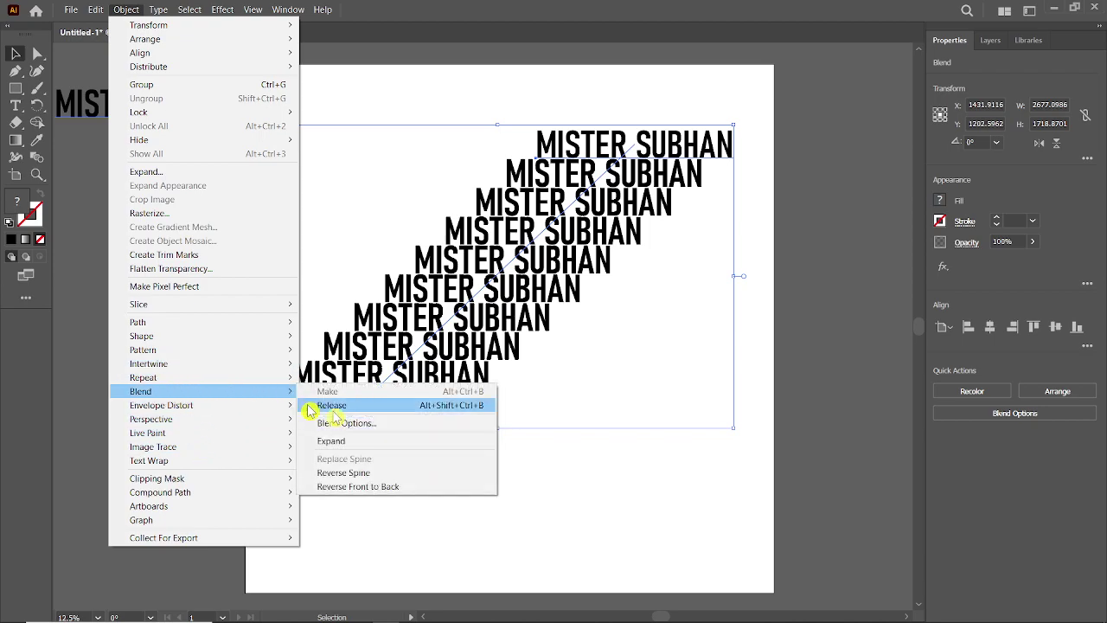
{"action": "mouse_move", "coordinate": [140, 391]}
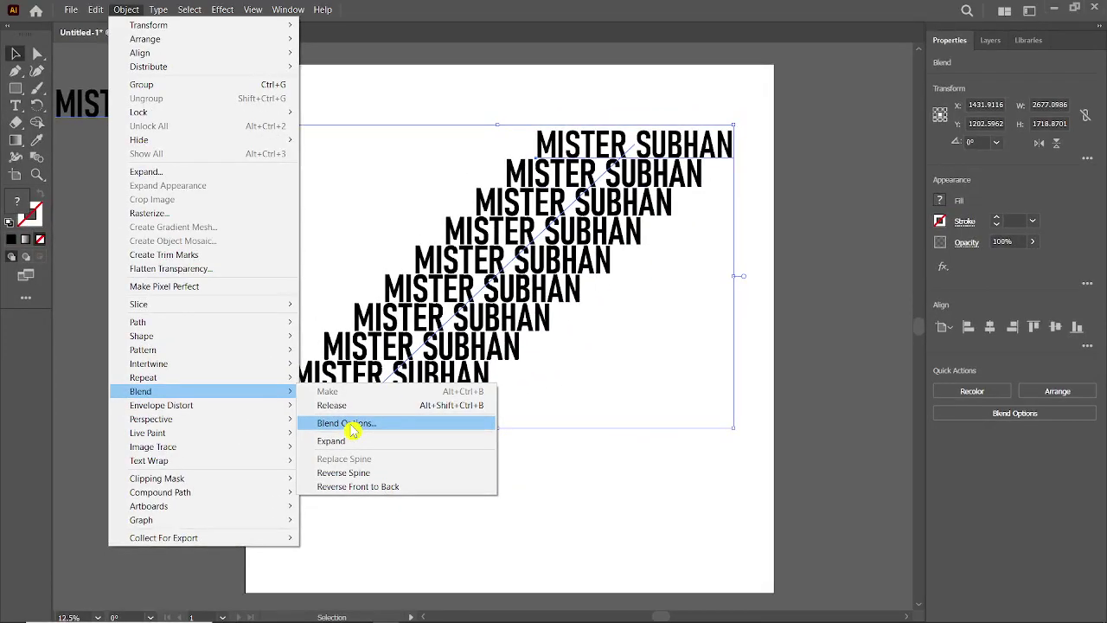
Step: Set the blend spacing to Specified Distance of 1 px, then deselect
{"action": "left_click", "coordinate": [346, 423]}
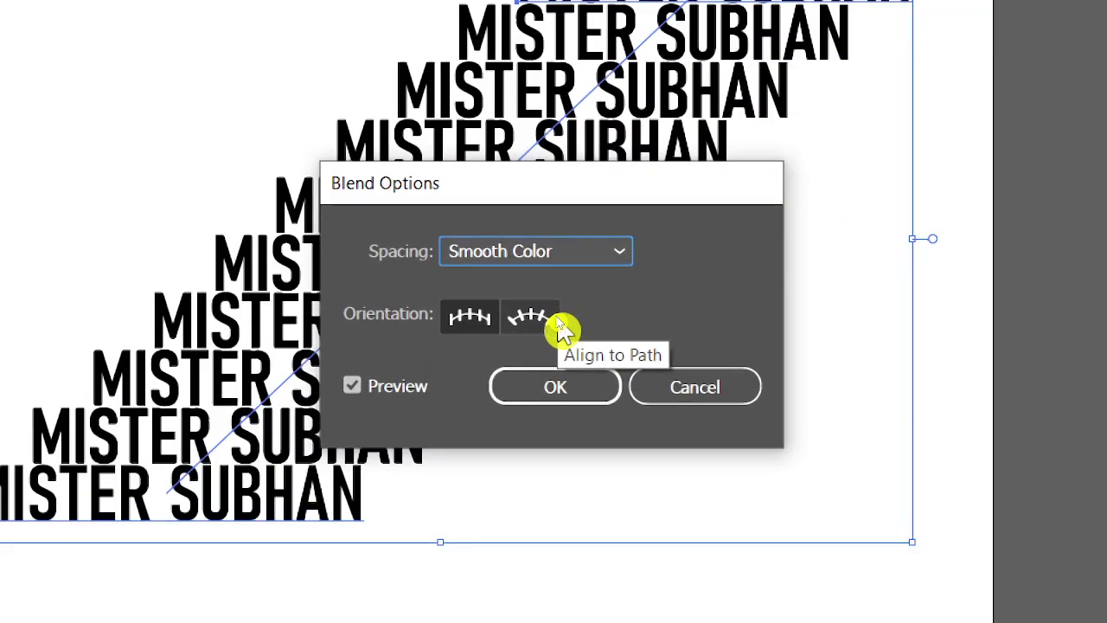
{"action": "left_click", "coordinate": [554, 256]}
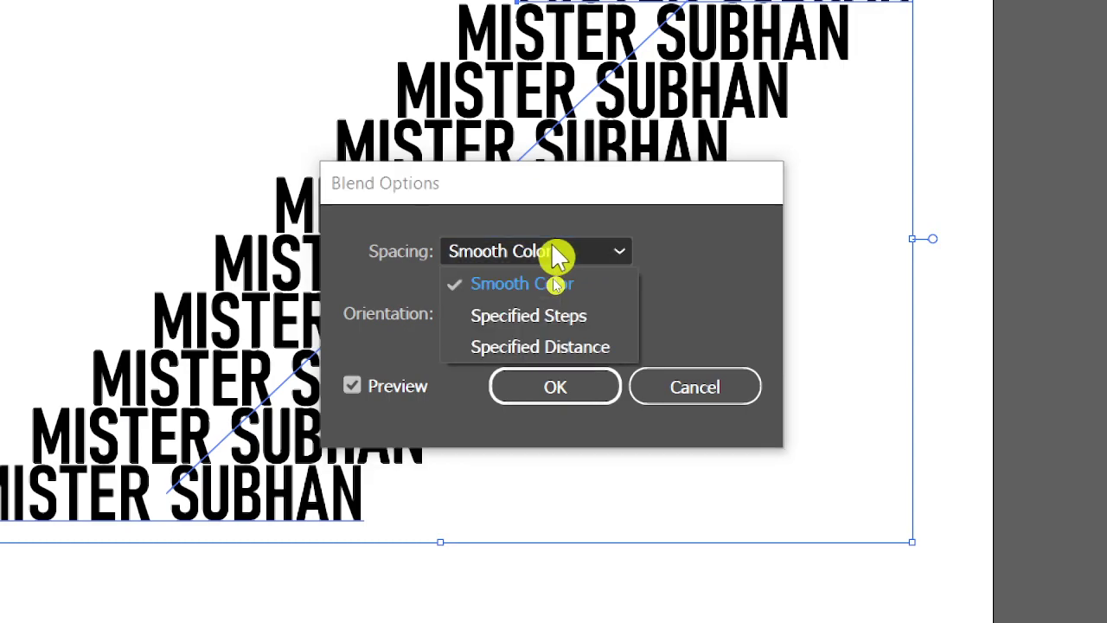
{"action": "left_click", "coordinate": [537, 347]}
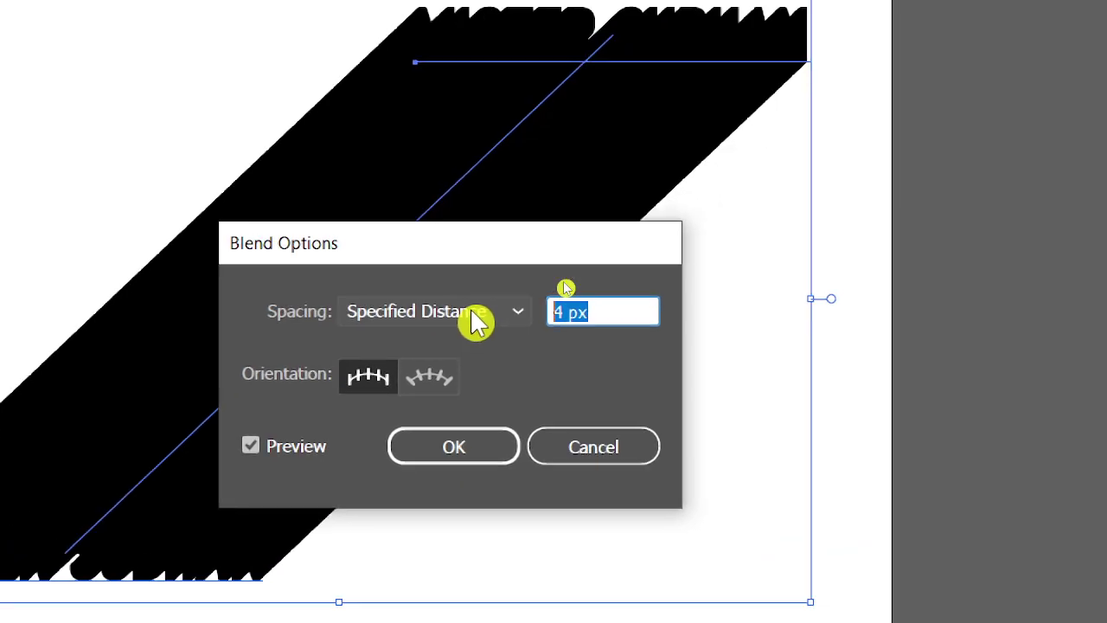
{"action": "type", "text": "1"}
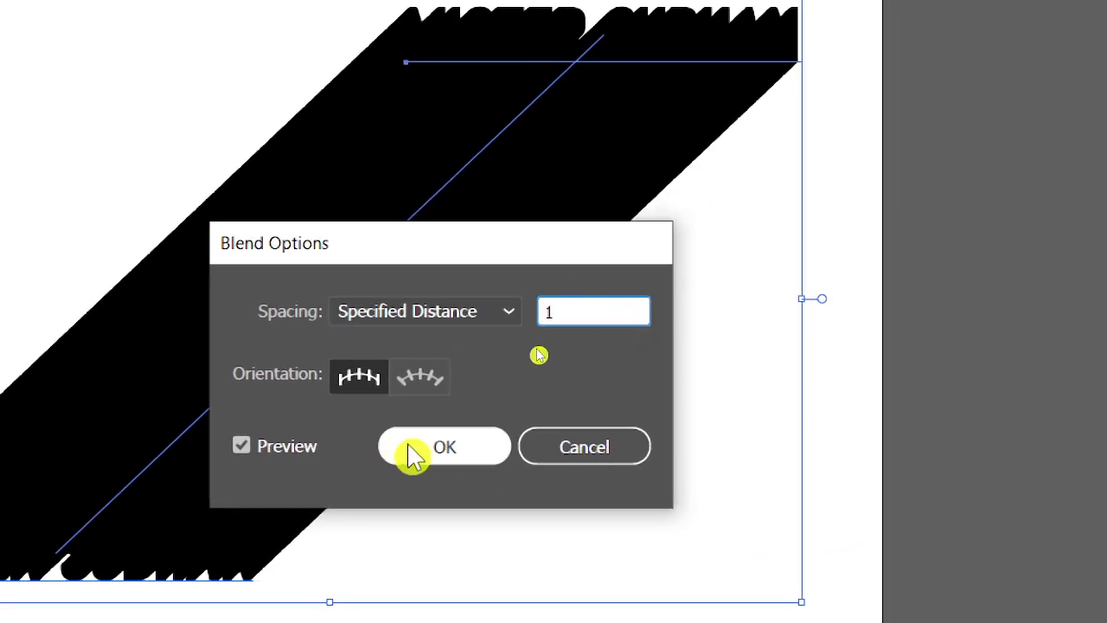
{"action": "left_click", "coordinate": [411, 456]}
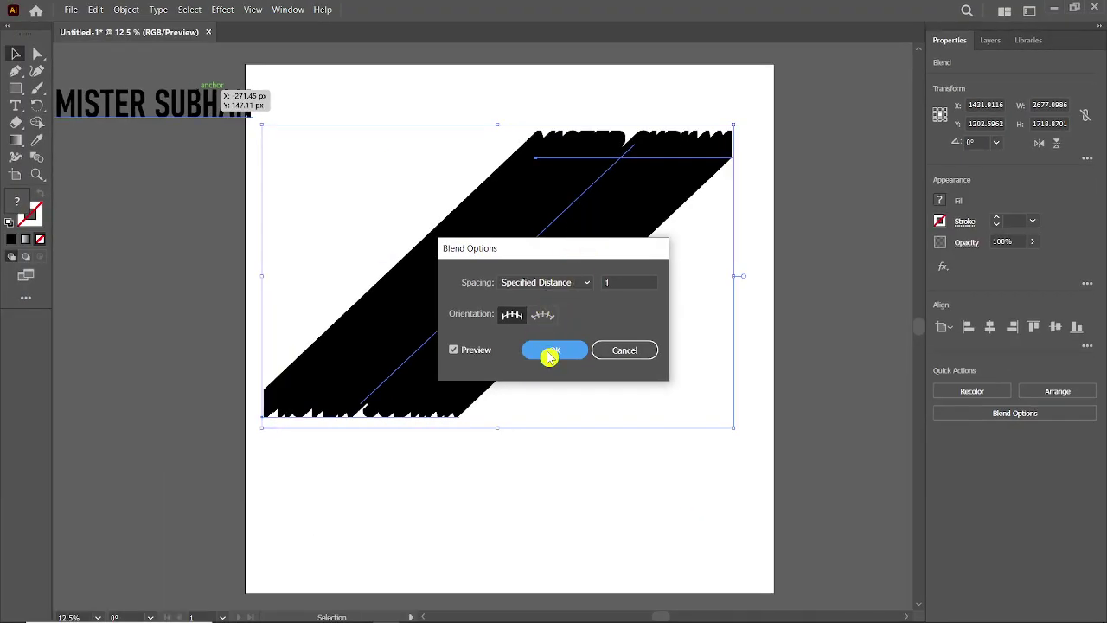
{"action": "left_click", "coordinate": [549, 356]}
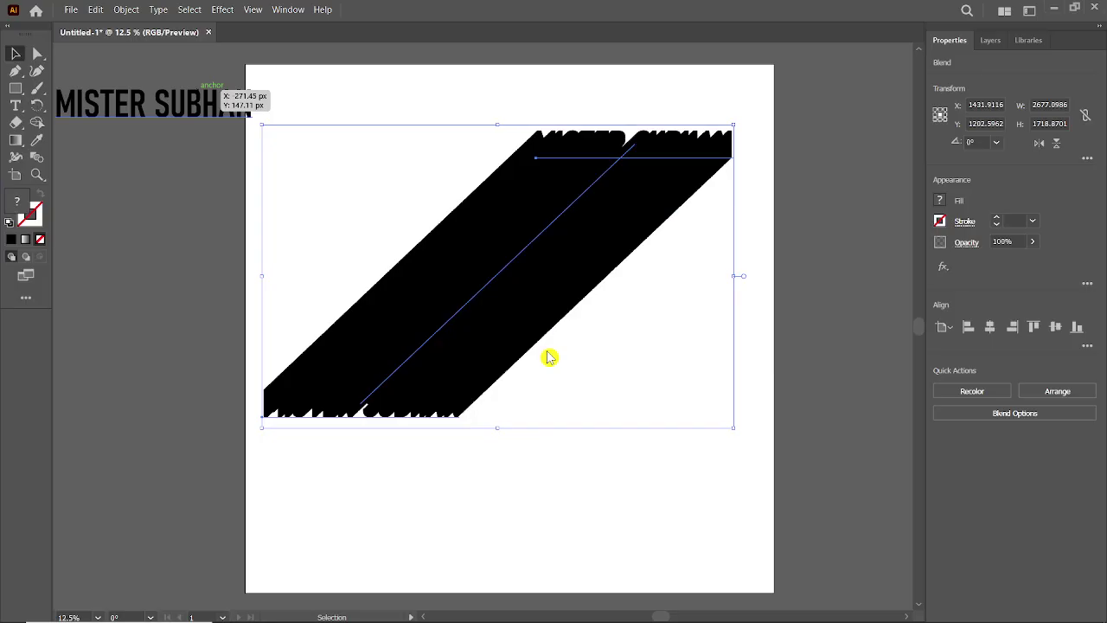
{"action": "left_click", "coordinate": [755, 217]}
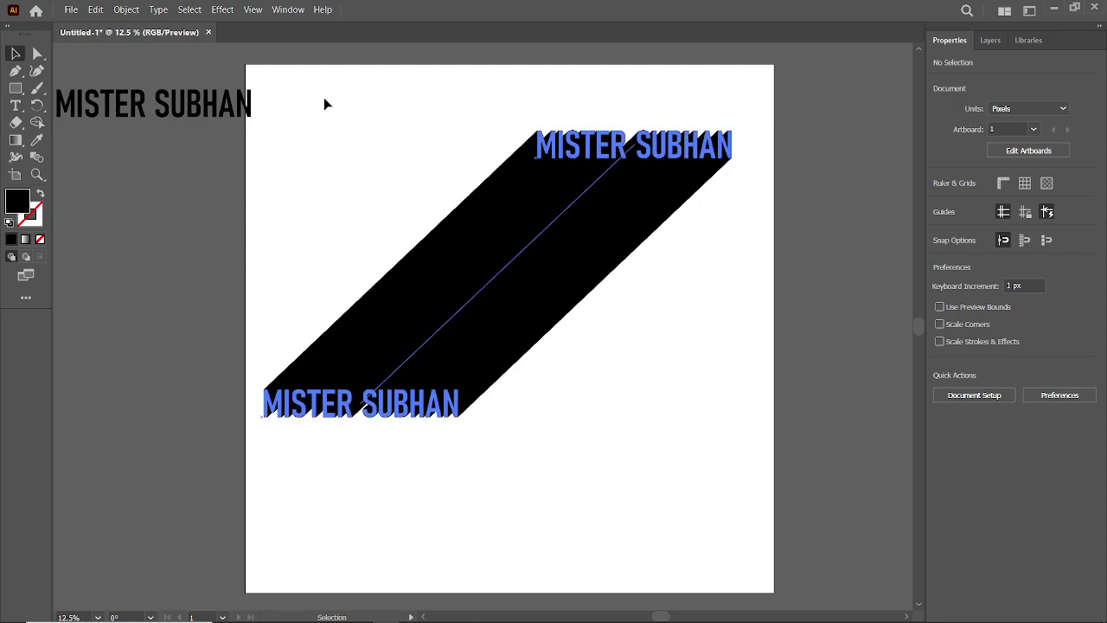
Step: Fill the spare MISTER SUBHAN copy with red FF0000, then select it together with the blend
{"action": "left_click", "coordinate": [240, 103]}
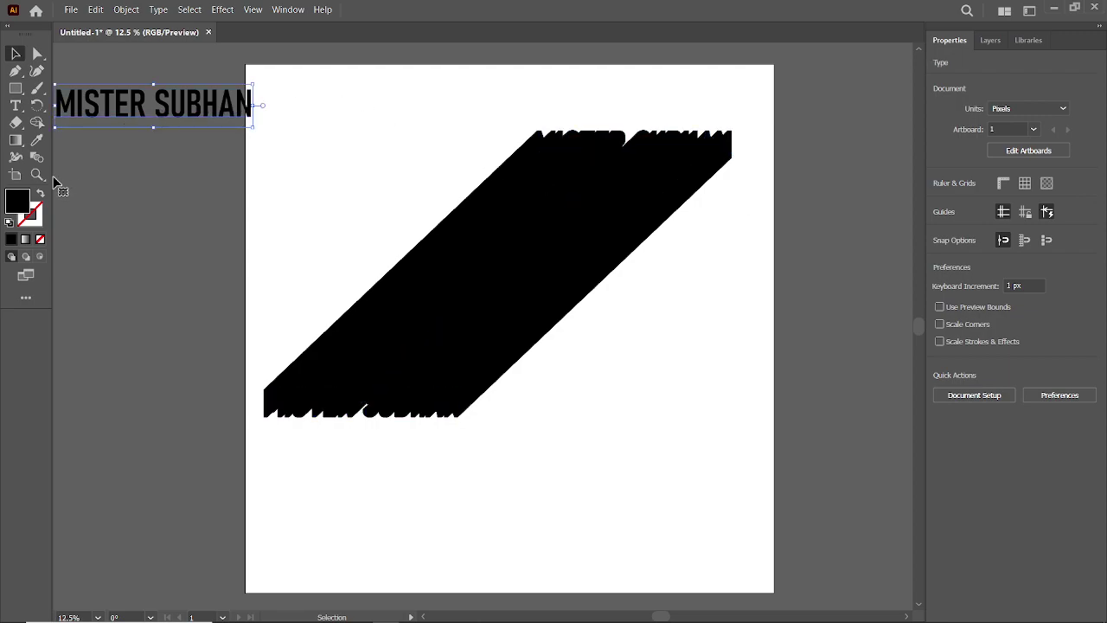
{"action": "double_click", "coordinate": [19, 202]}
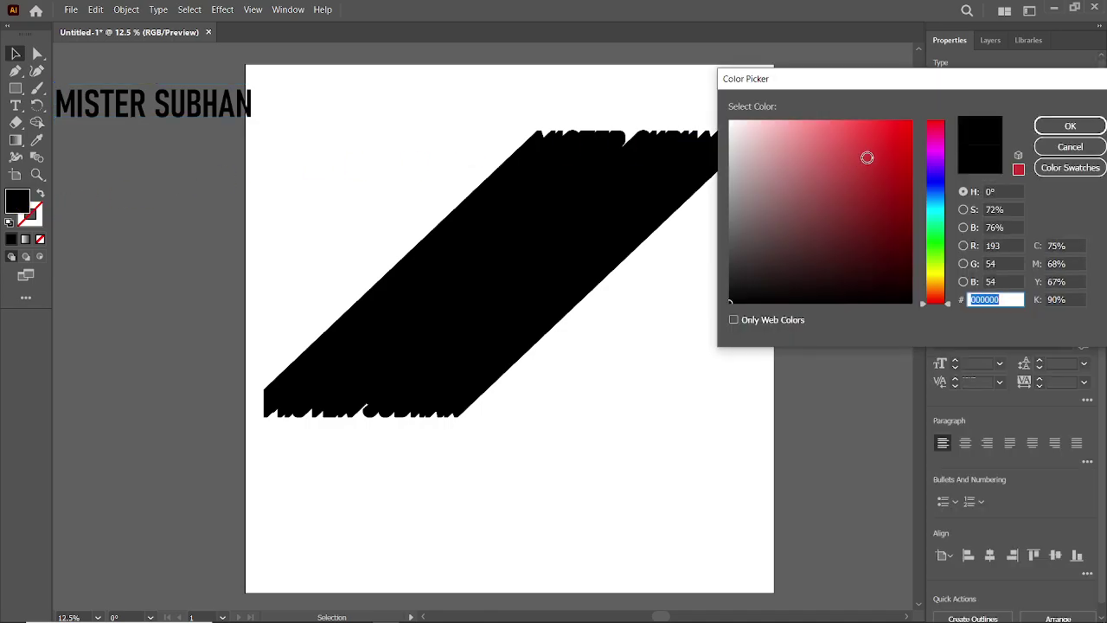
{"action": "type", "text": "FF0000"}
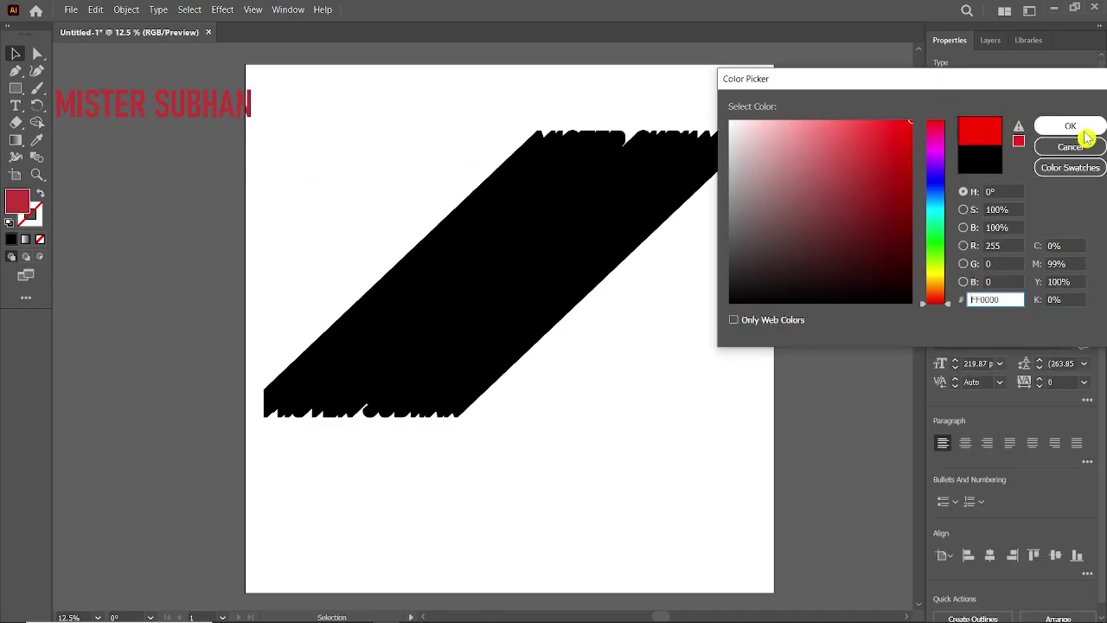
{"action": "left_click", "coordinate": [1073, 130]}
{"action": "left_click", "coordinate": [220, 104]}
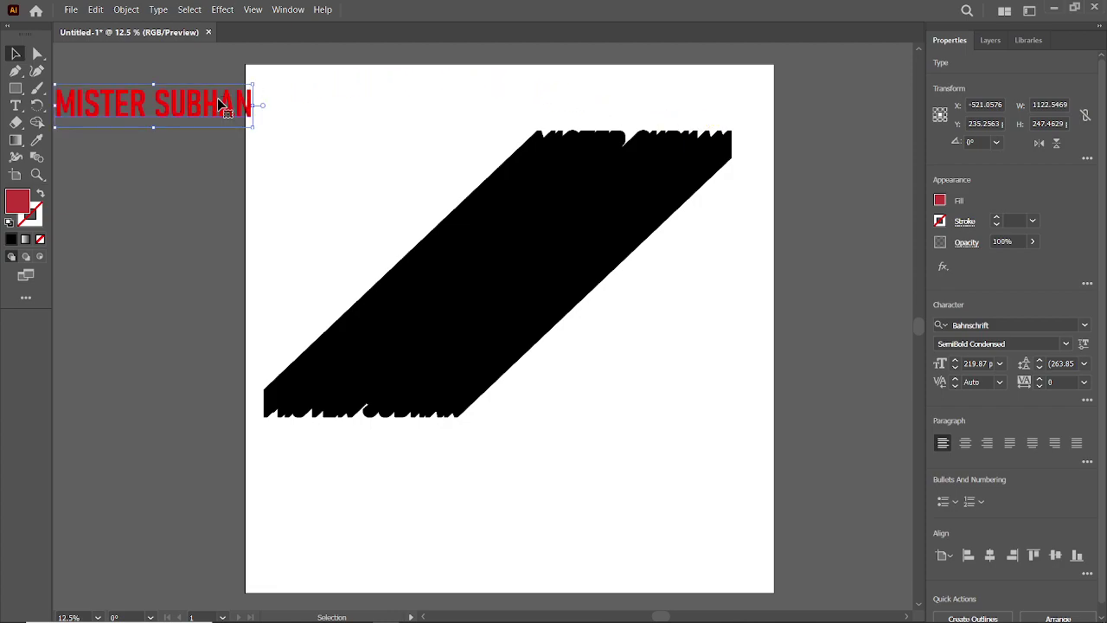
{"action": "left_click", "coordinate": [558, 200], "text": "shift"}
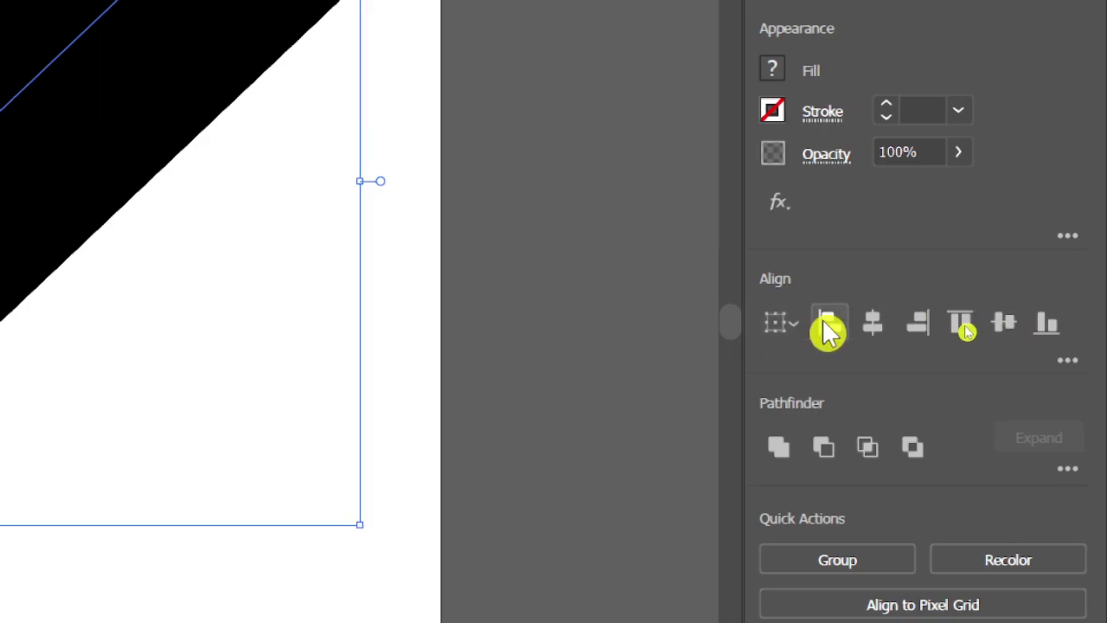
Step: Align the red text with the blend using Horizontal Align Left, then Horizontal Align Right
{"action": "left_click", "coordinate": [826, 322]}
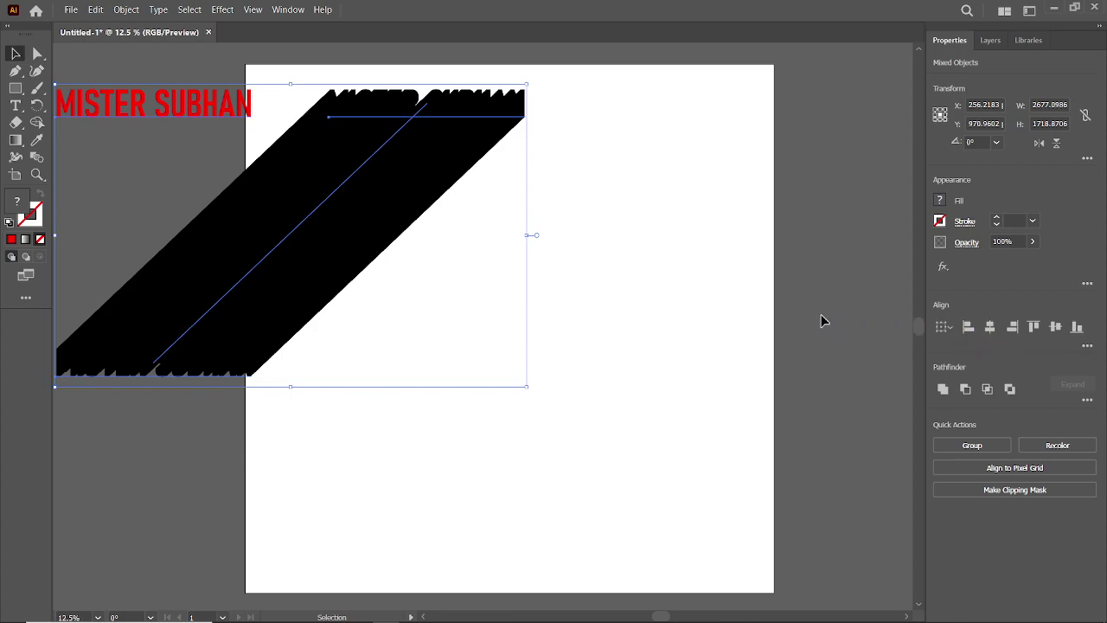
{"action": "left_click", "coordinate": [464, 229]}
{"action": "left_click", "coordinate": [244, 107]}
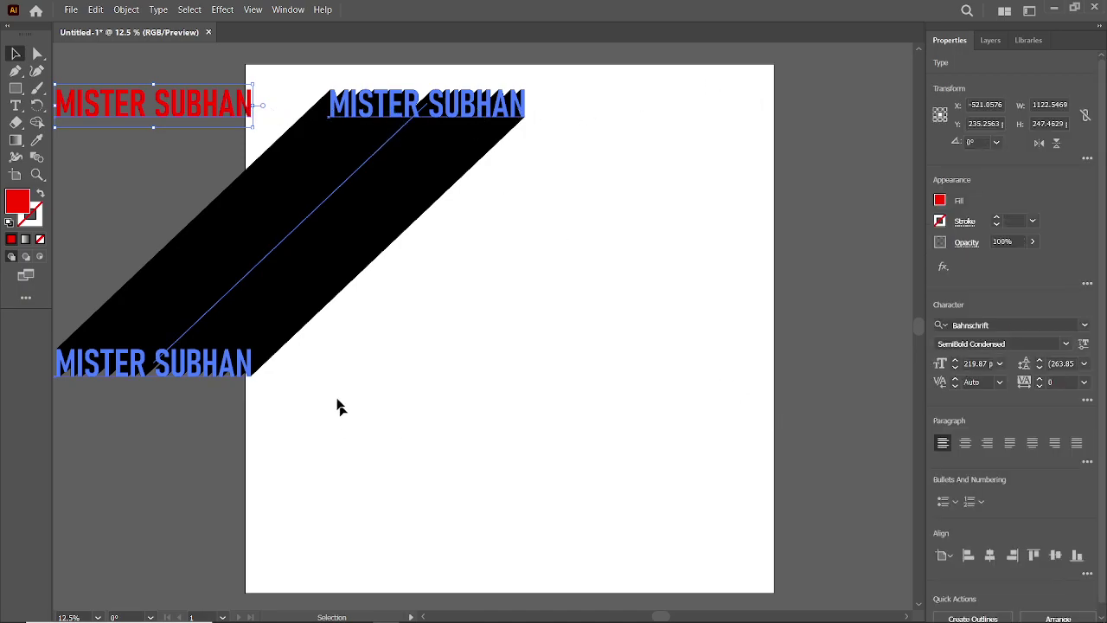
{"action": "left_click", "coordinate": [359, 143], "text": "shift"}
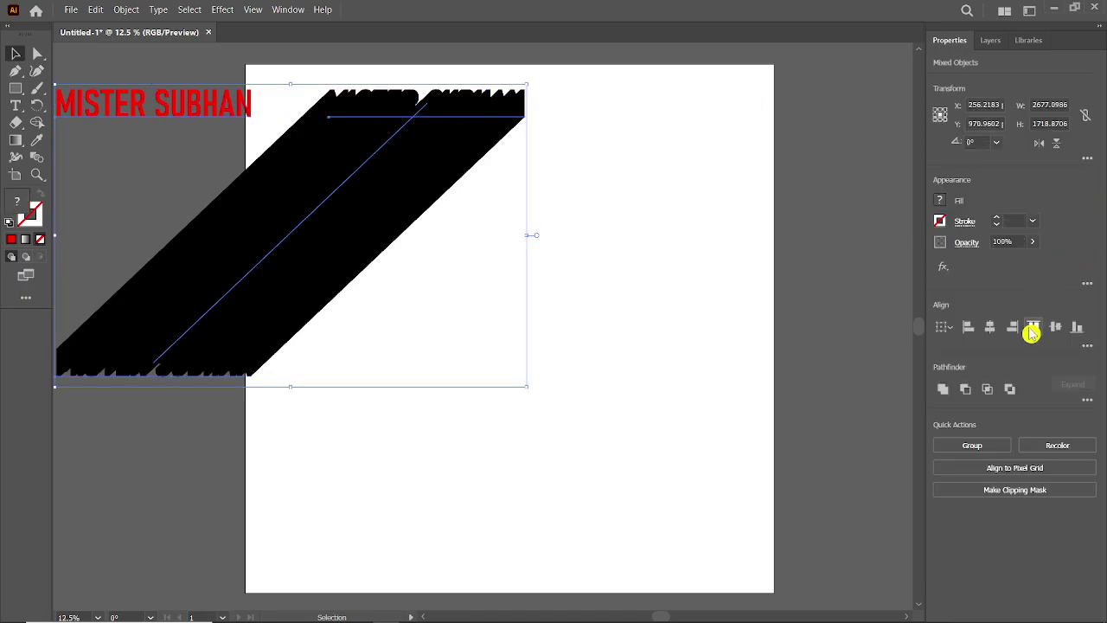
{"action": "left_click", "coordinate": [1015, 332]}
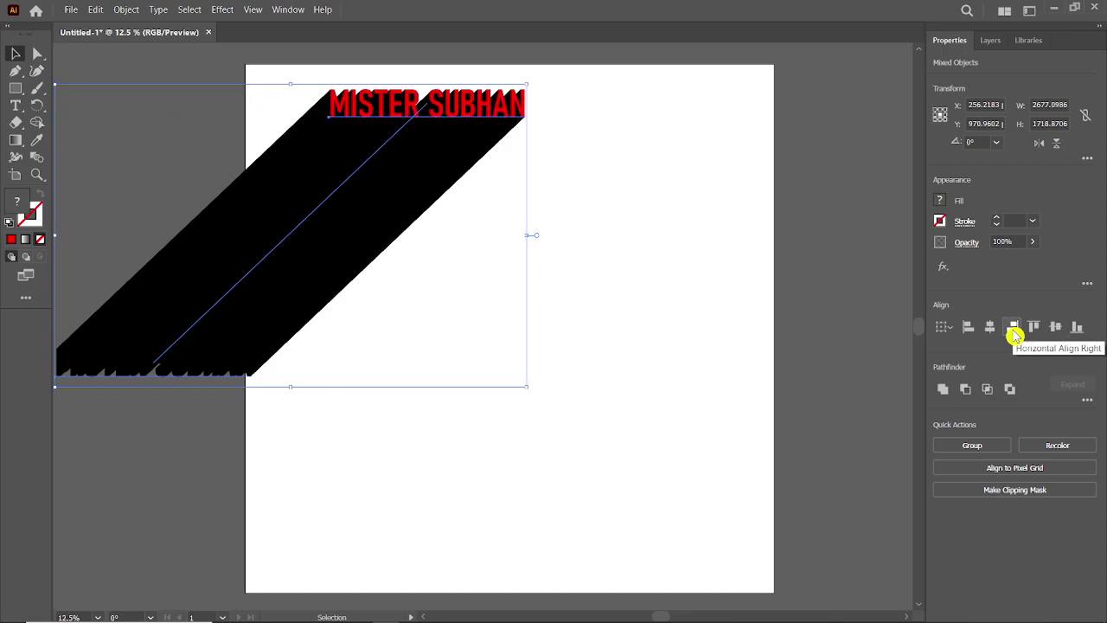
{"action": "left_click", "coordinate": [769, 190]}
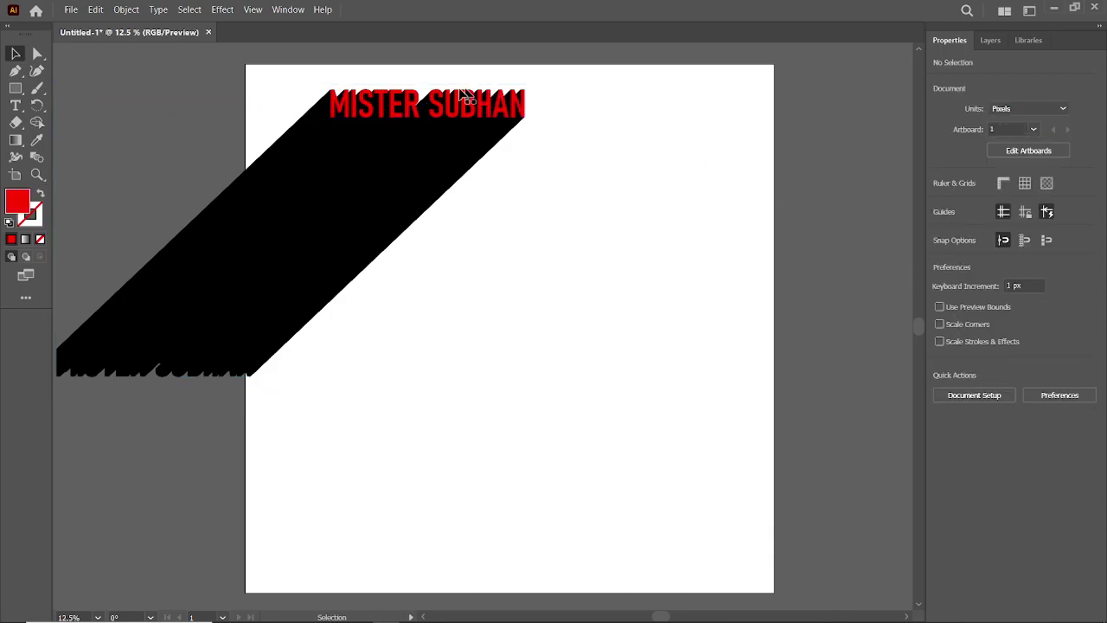
Step: Drag the red title and black shadow together toward the artboard centre, then deselect
{"action": "left_click_drag", "start_coordinate": [247, 80], "coordinate": [471, 186]}
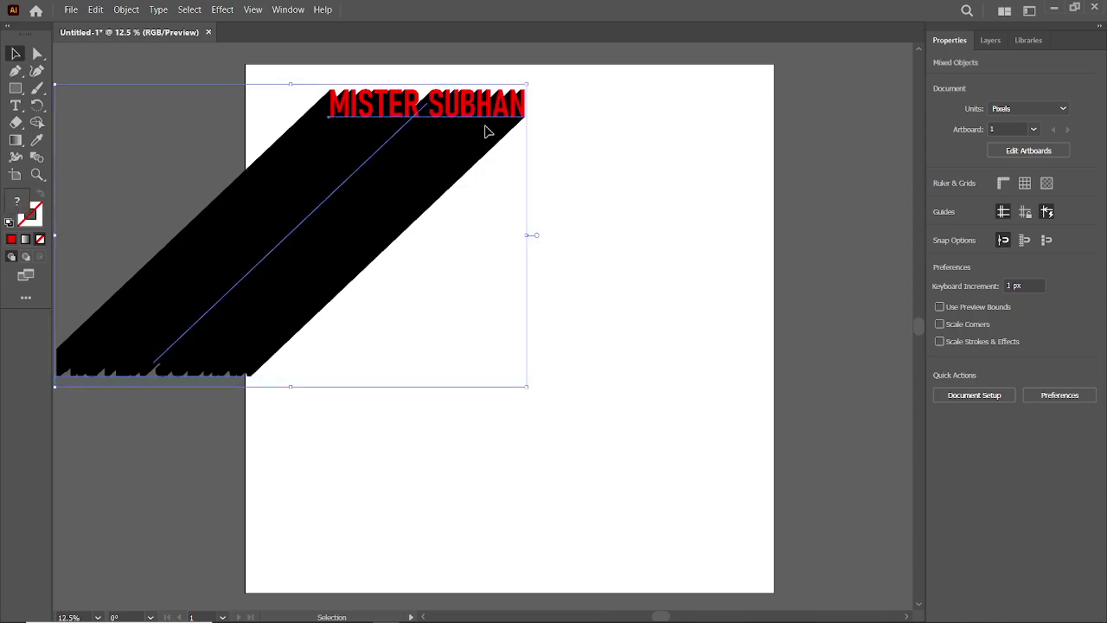
{"action": "left_click_drag", "start_coordinate": [487, 132], "coordinate": [578, 192]}
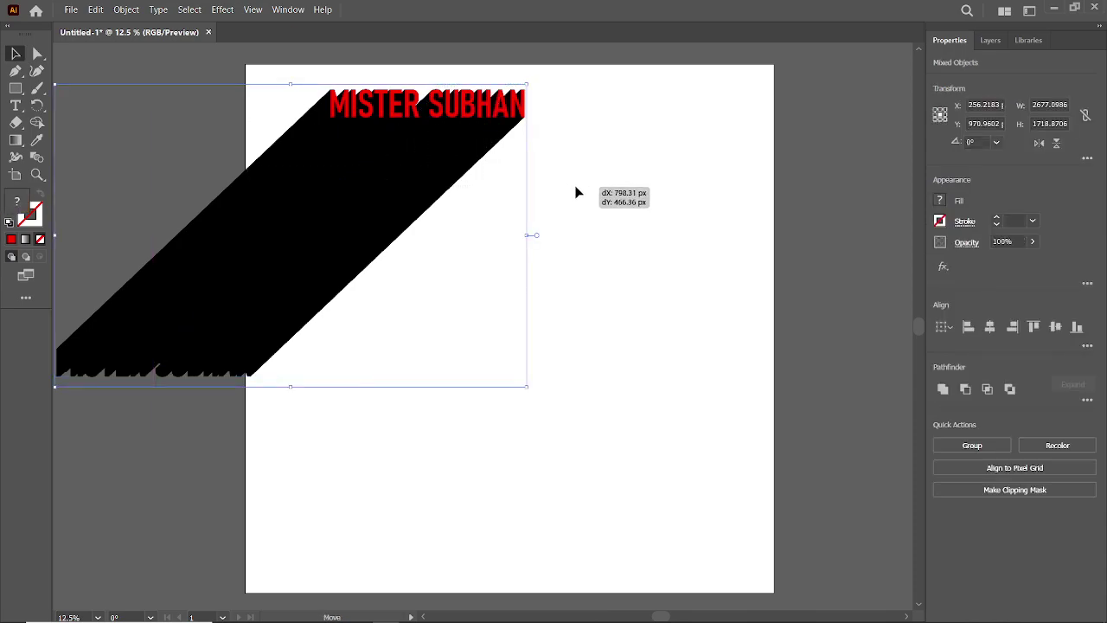
{"action": "left_click_drag", "start_coordinate": [577, 192], "coordinate": [577, 192]}
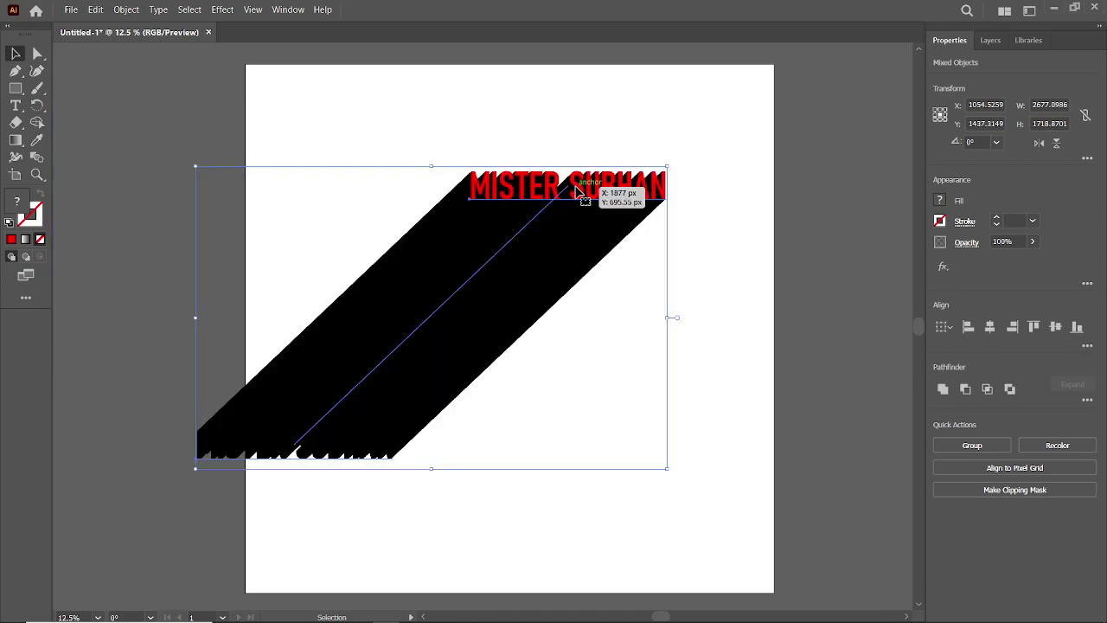
{"action": "left_click", "coordinate": [743, 115]}
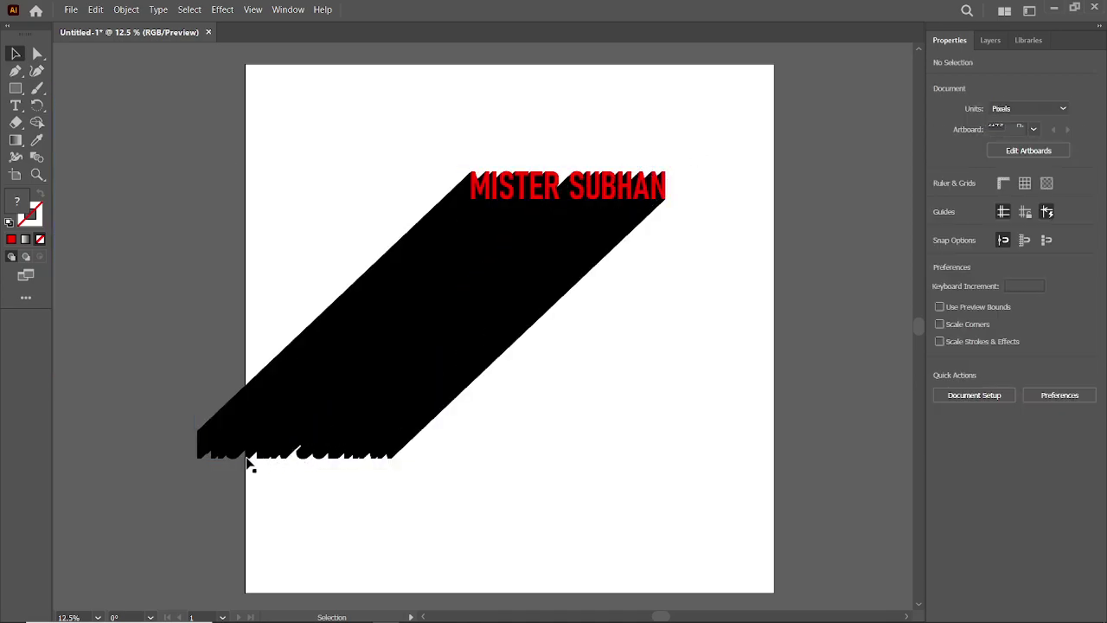